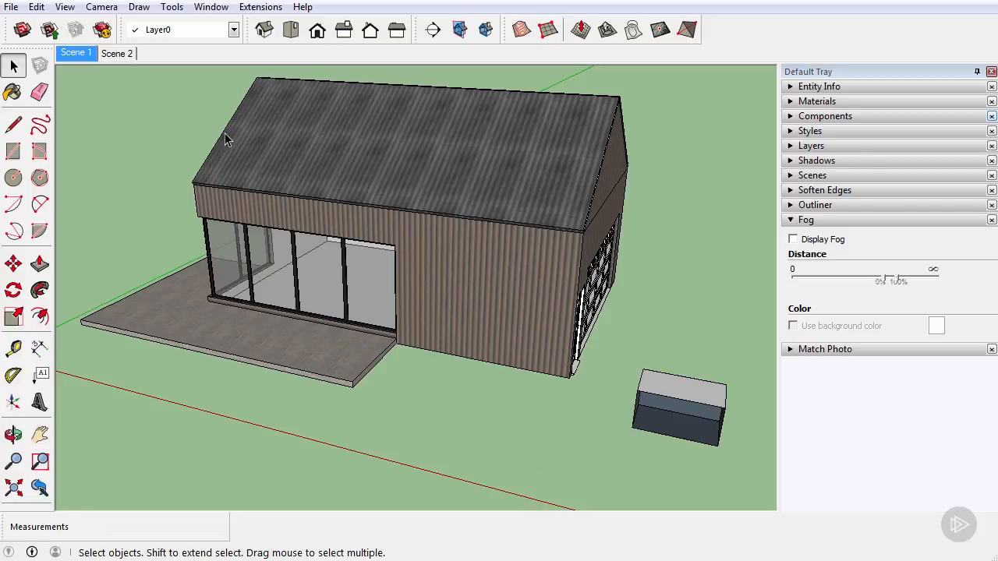
Step: Open the model information settings and show the Units category
{"action": "left_click", "coordinate": [209, 7]}
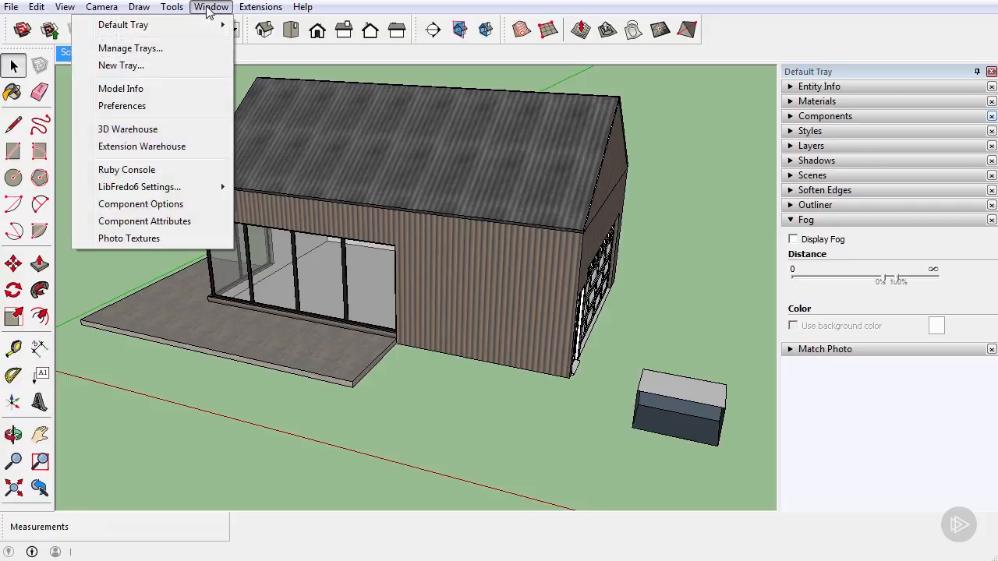
{"action": "left_click", "coordinate": [188, 87]}
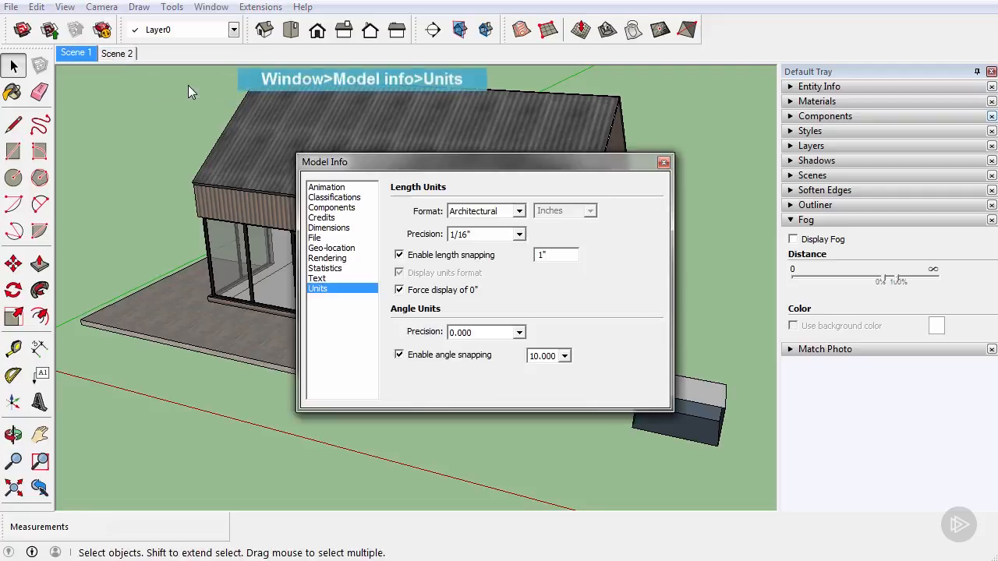
{"action": "left_click", "coordinate": [343, 258]}
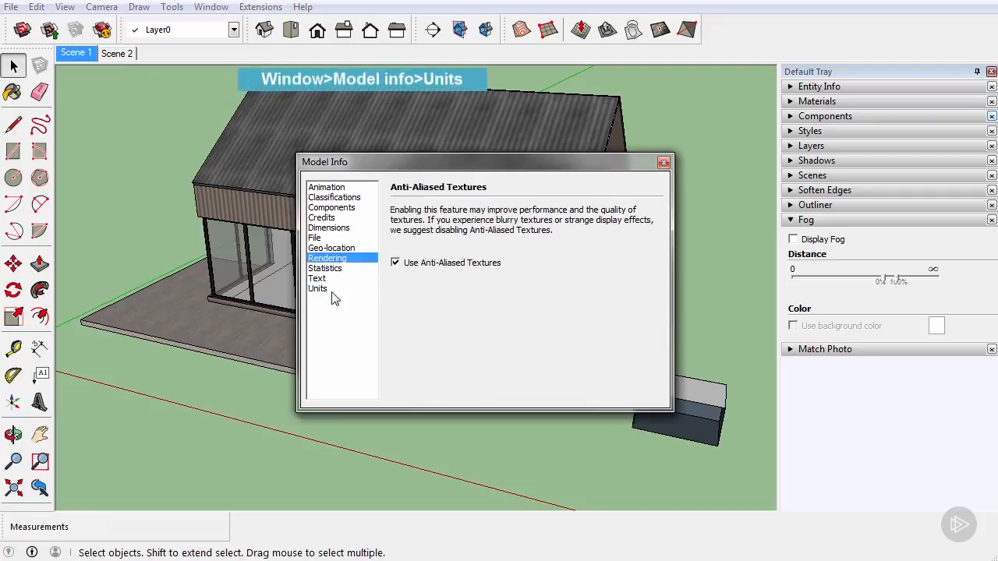
{"action": "left_click", "coordinate": [333, 291]}
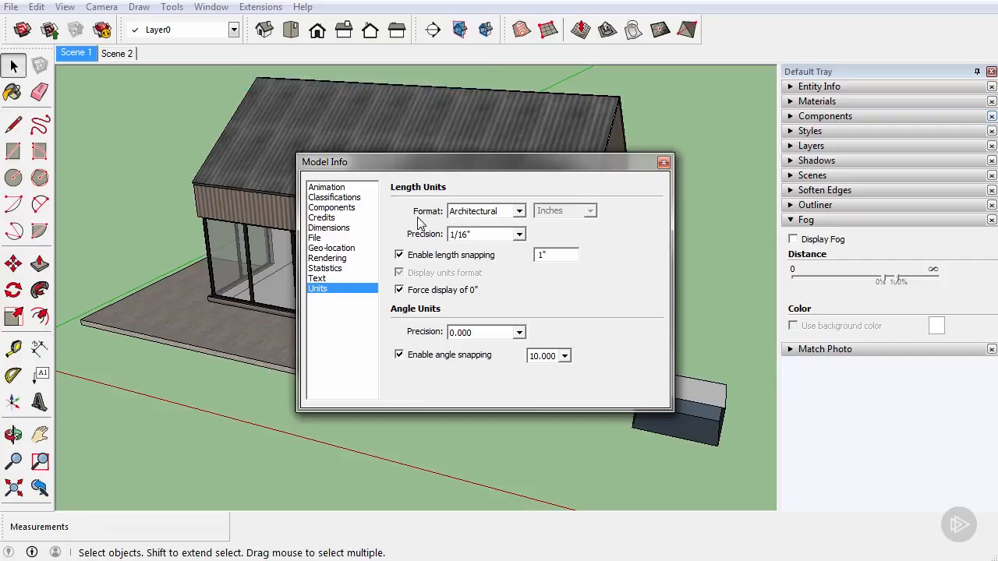
Step: Try the Decimal length format with centimetres and inches, and return the format to Architectural
{"action": "left_click", "coordinate": [458, 216]}
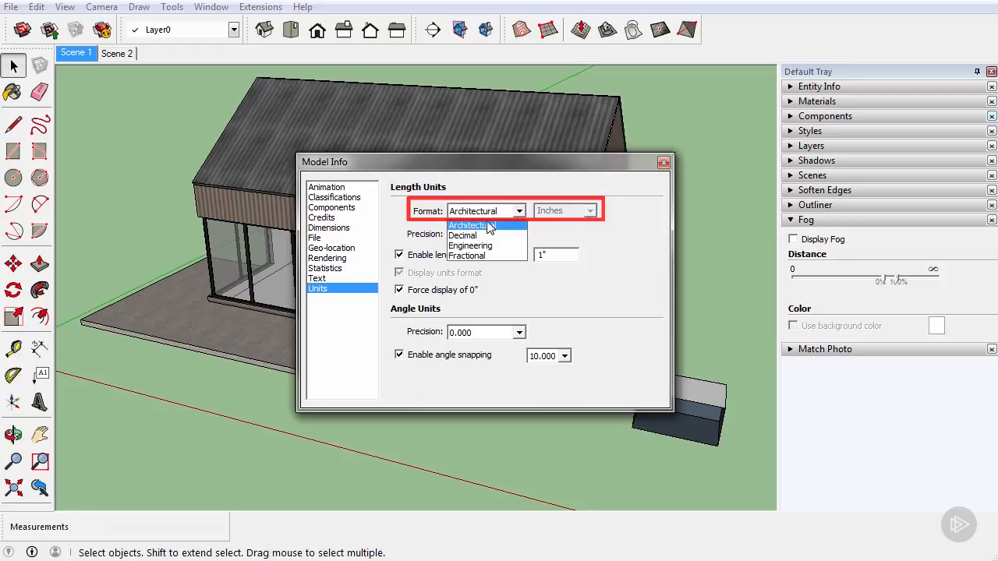
{"action": "left_click", "coordinate": [496, 237]}
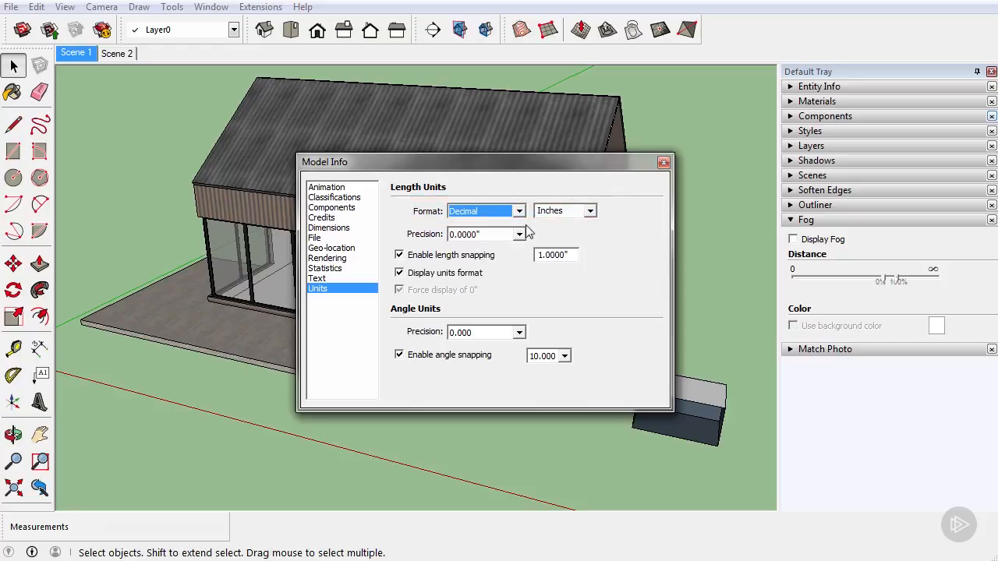
{"action": "left_click", "coordinate": [590, 212]}
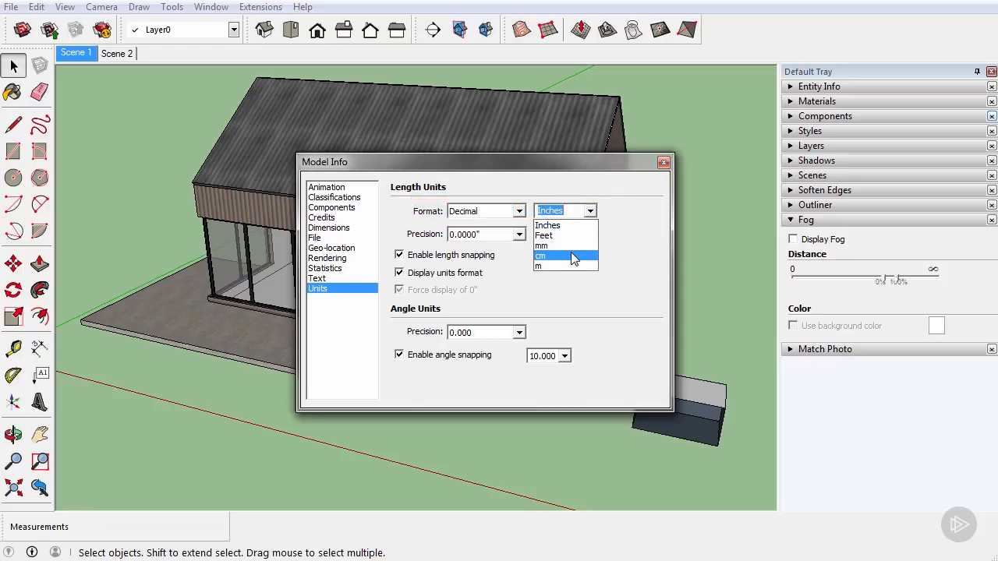
{"action": "left_click", "coordinate": [572, 254]}
{"action": "left_click", "coordinate": [590, 214]}
{"action": "left_click", "coordinate": [586, 227]}
{"action": "left_click", "coordinate": [519, 212]}
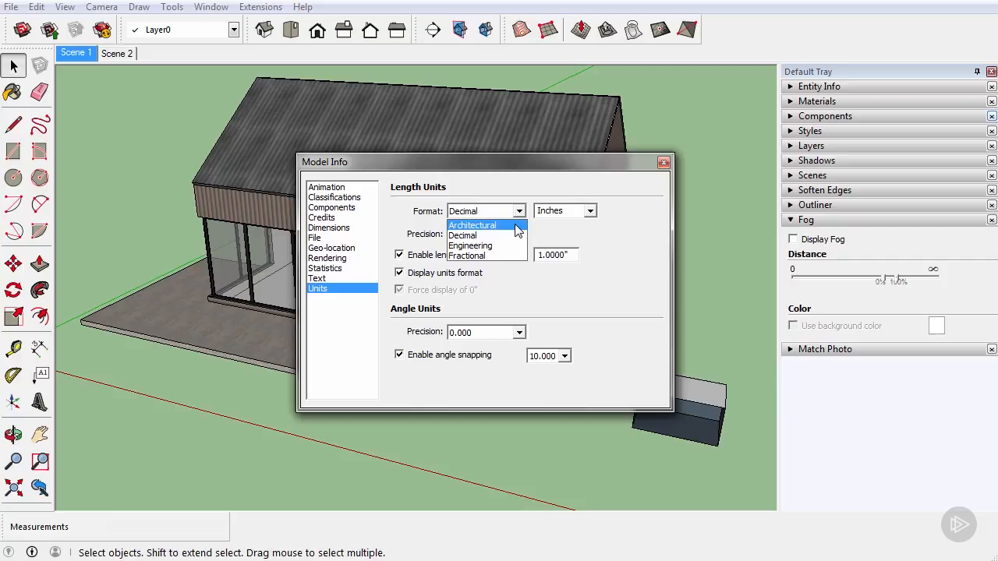
{"action": "key", "text": "Down"}
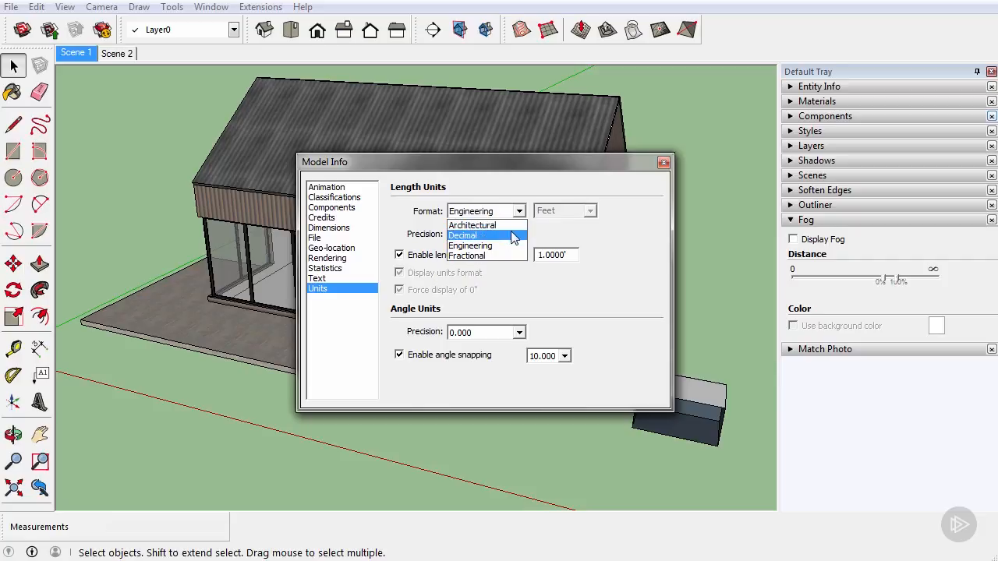
{"action": "left_click", "coordinate": [512, 226]}
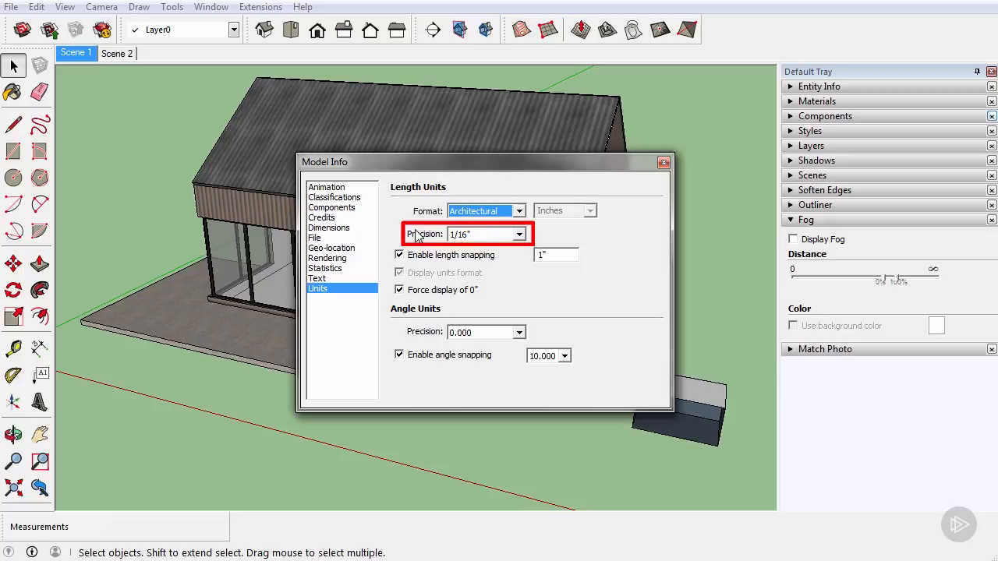
Step: Set the length precision to 0" and close the model information settings
{"action": "left_click", "coordinate": [483, 235]}
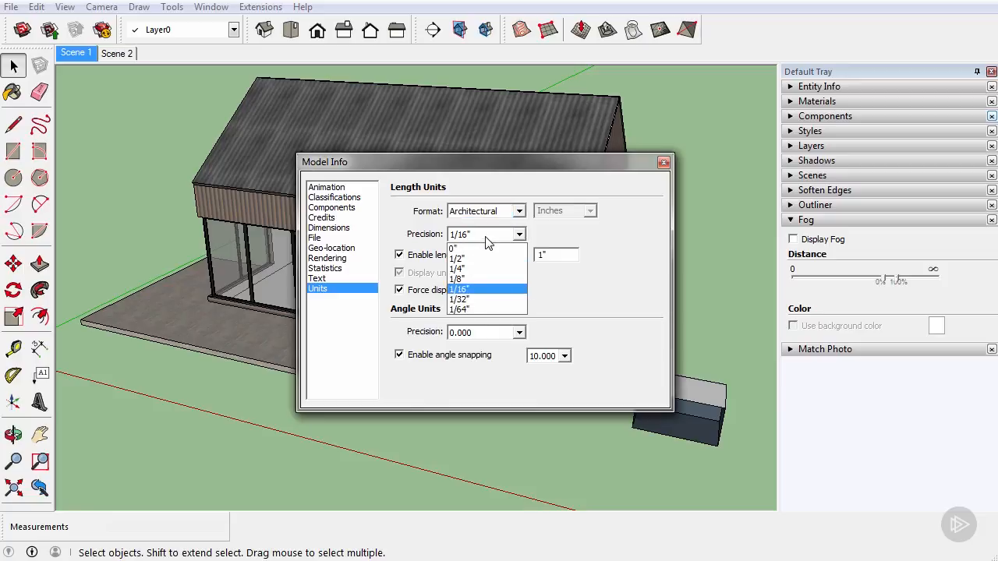
{"action": "left_click", "coordinate": [483, 237]}
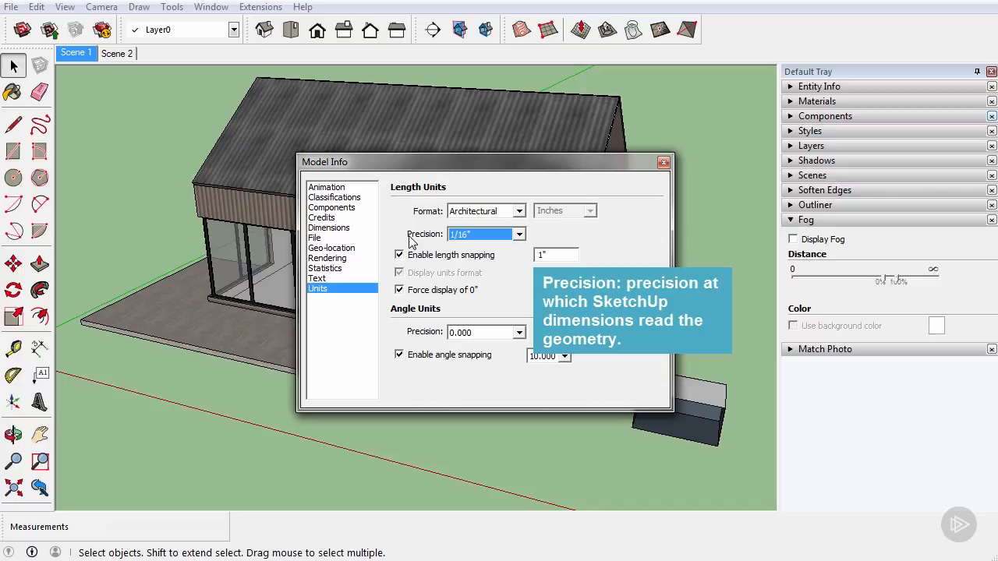
{"action": "left_click", "coordinate": [476, 237]}
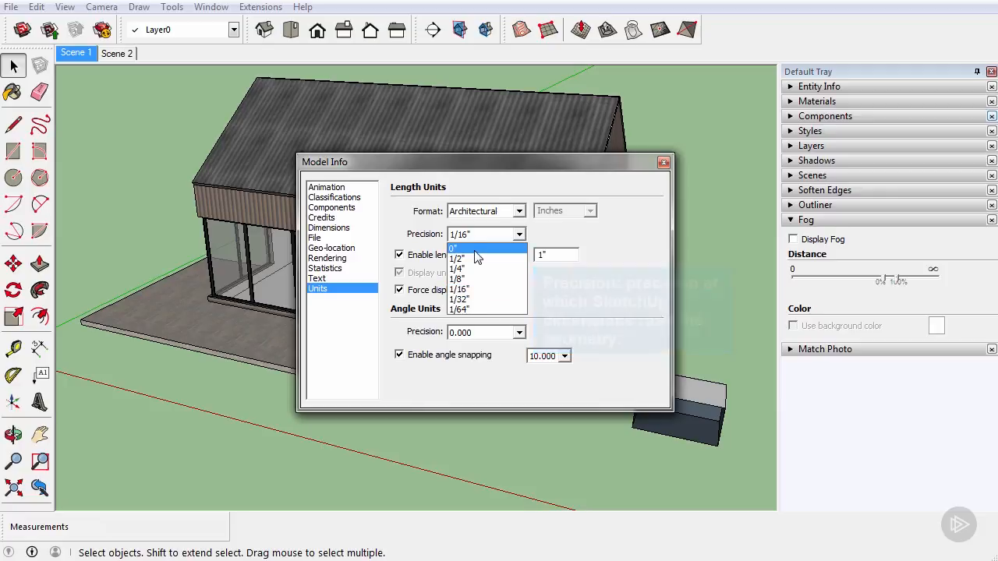
{"action": "left_click", "coordinate": [476, 249]}
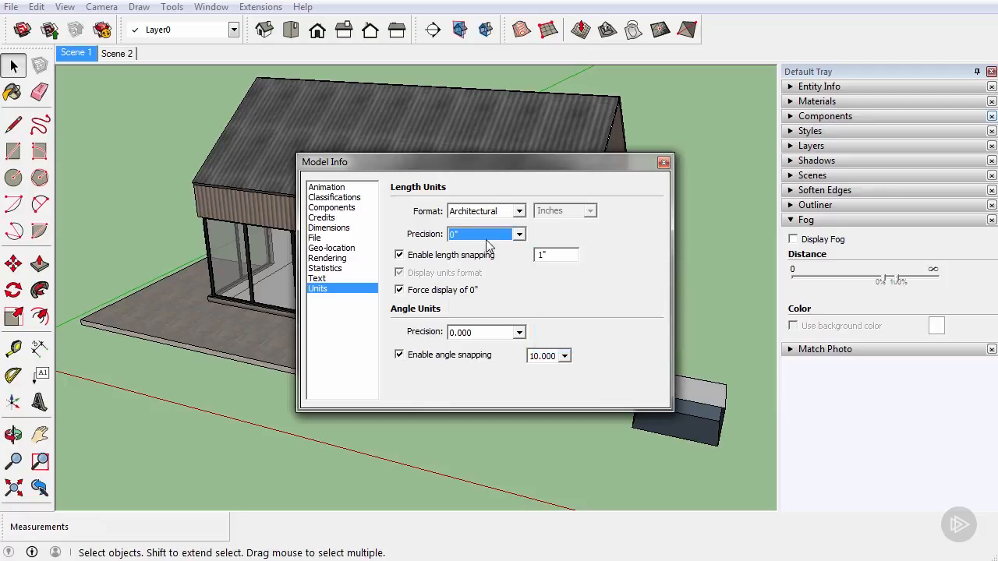
{"action": "left_click", "coordinate": [664, 162]}
Step: Draw a 6.5" line along the red axis on the ground in front of the deck
{"action": "middle_click_drag", "start_coordinate": [452, 227], "coordinate": [427, 450]}
{"action": "scroll", "coordinate": [405, 443], "scroll_direction": "up", "scroll_amount": 5}
{"action": "left_click", "coordinate": [15, 126]}
{"action": "left_click", "coordinate": [342, 336]}
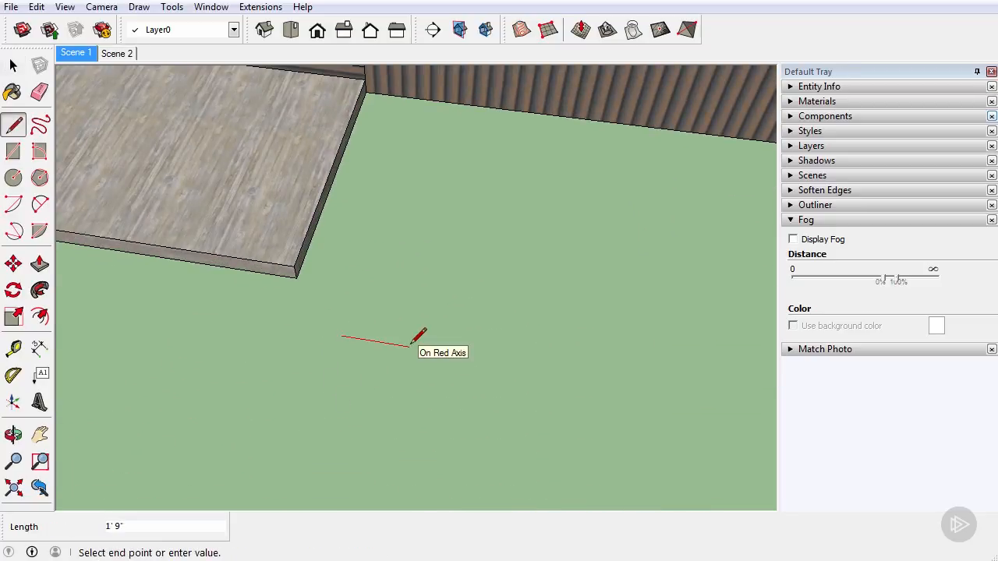
{"action": "type", "text": "6.5"}
{"action": "key", "text": "Return"}
Step: Dimension the short line from end to end, placing the dimension behind it on the ground
{"action": "scroll", "coordinate": [357, 332], "scroll_direction": "up", "scroll_amount": 2}
{"action": "scroll", "coordinate": [357, 332], "scroll_direction": "down", "scroll_amount": 2}
{"action": "left_click", "coordinate": [40, 348]}
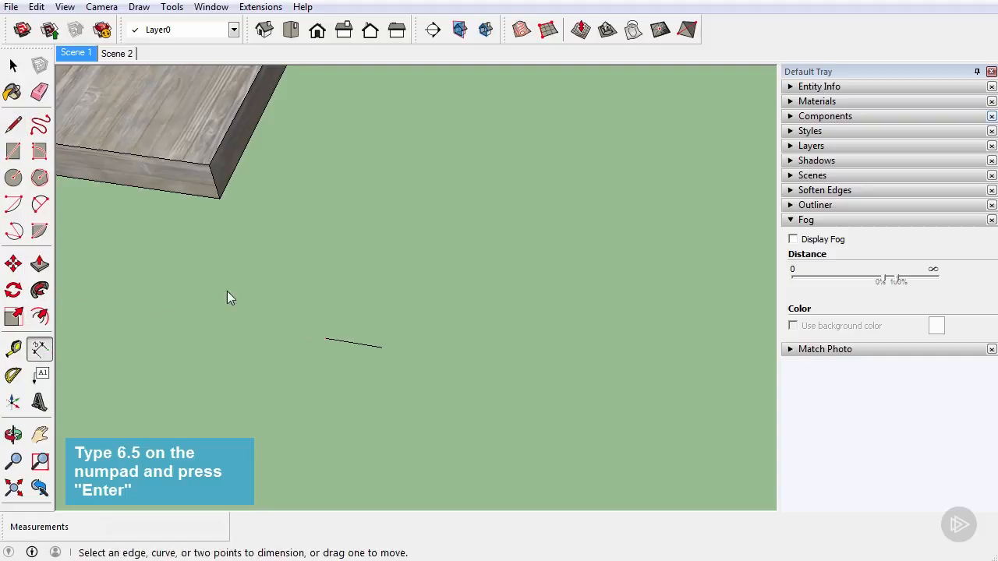
{"action": "left_click", "coordinate": [349, 340]}
{"action": "left_click", "coordinate": [382, 345]}
{"action": "left_click", "coordinate": [401, 283]}
{"action": "scroll", "coordinate": [348, 313], "scroll_direction": "up", "scroll_amount": 3}
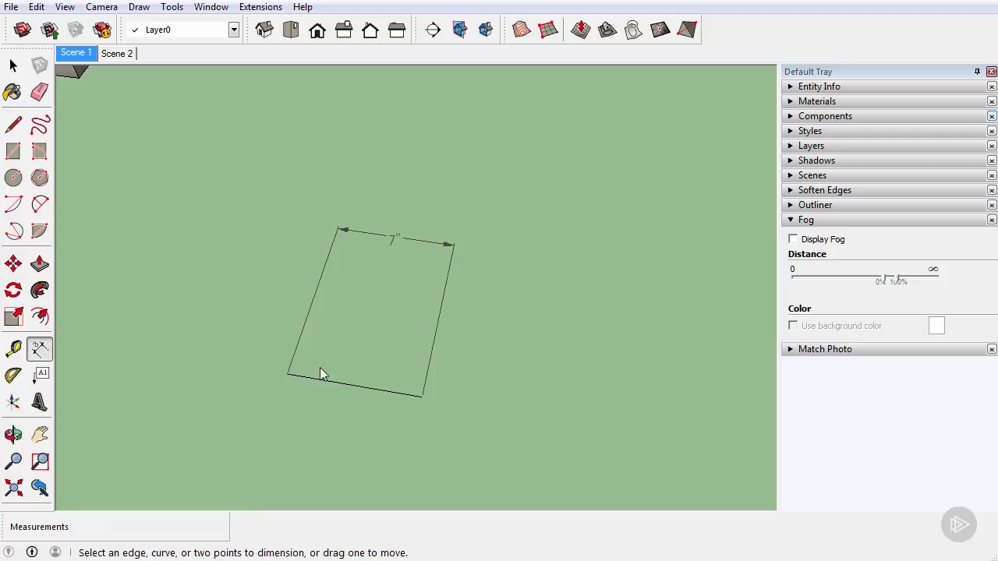
Step: Select the short line, examine its length in the Entity Info, and clear the selection
{"action": "left_click", "coordinate": [14, 67]}
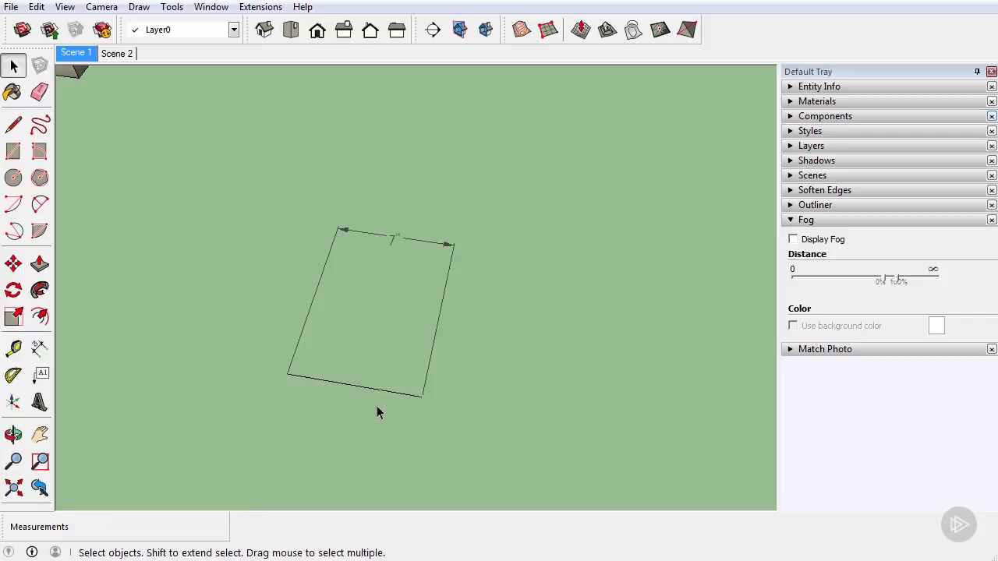
{"action": "left_click_drag", "start_coordinate": [373, 410], "coordinate": [339, 357]}
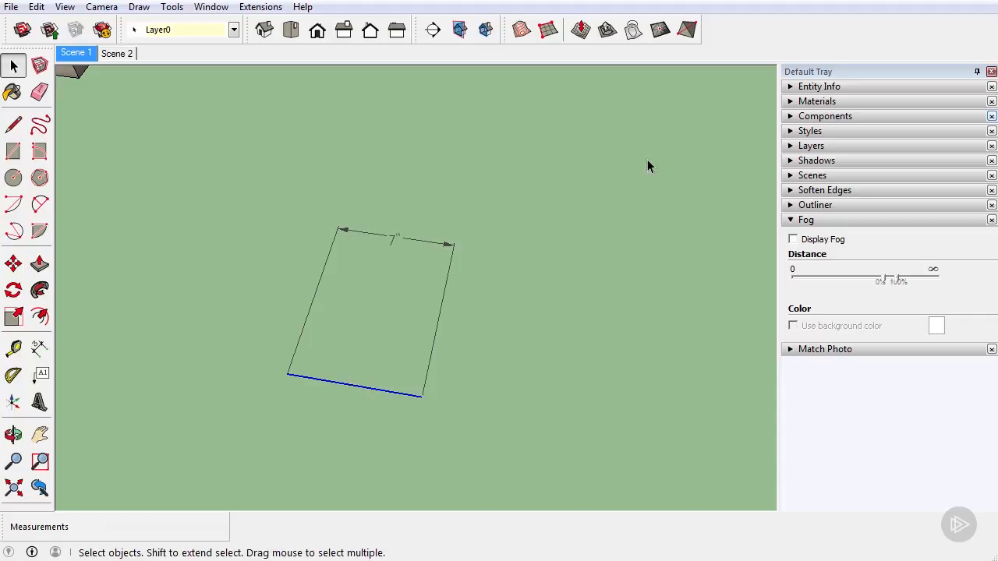
{"action": "left_click", "coordinate": [792, 89]}
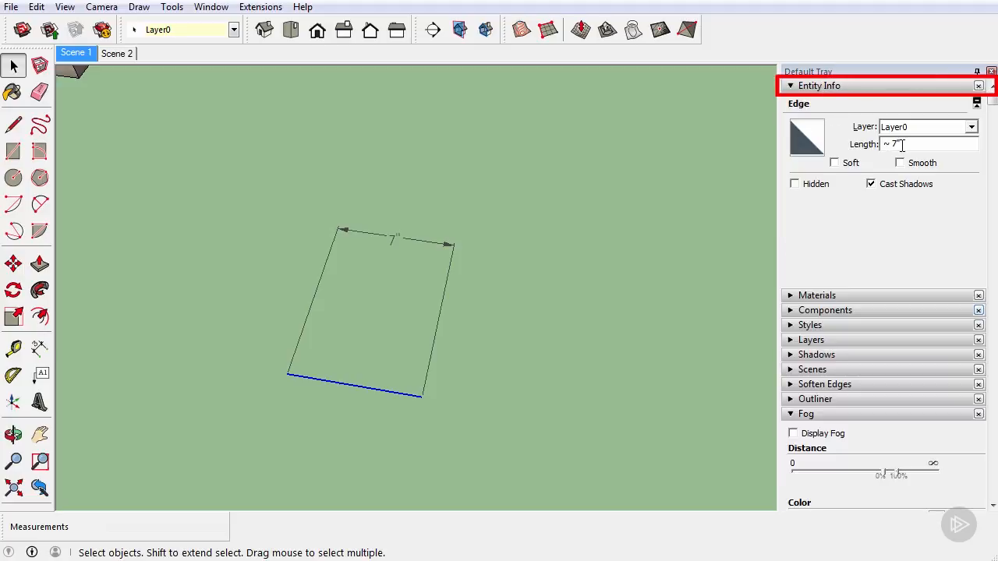
{"action": "left_click_drag", "start_coordinate": [903, 145], "coordinate": [876, 145]}
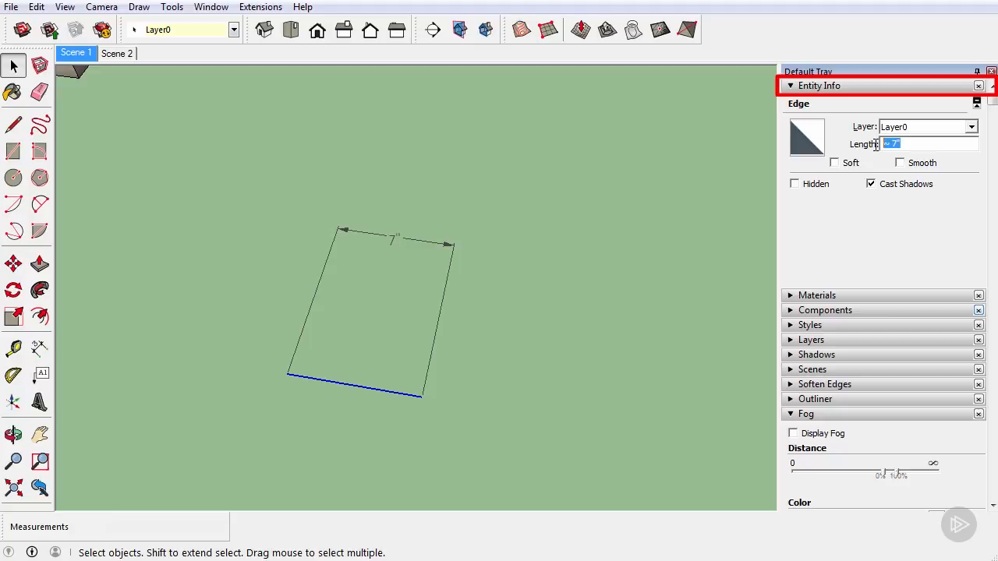
{"action": "left_click", "coordinate": [597, 241]}
Step: Reopen the model's unit settings and set the length precision first to 1/2" and finally to 1/64"
{"action": "left_click", "coordinate": [209, 8]}
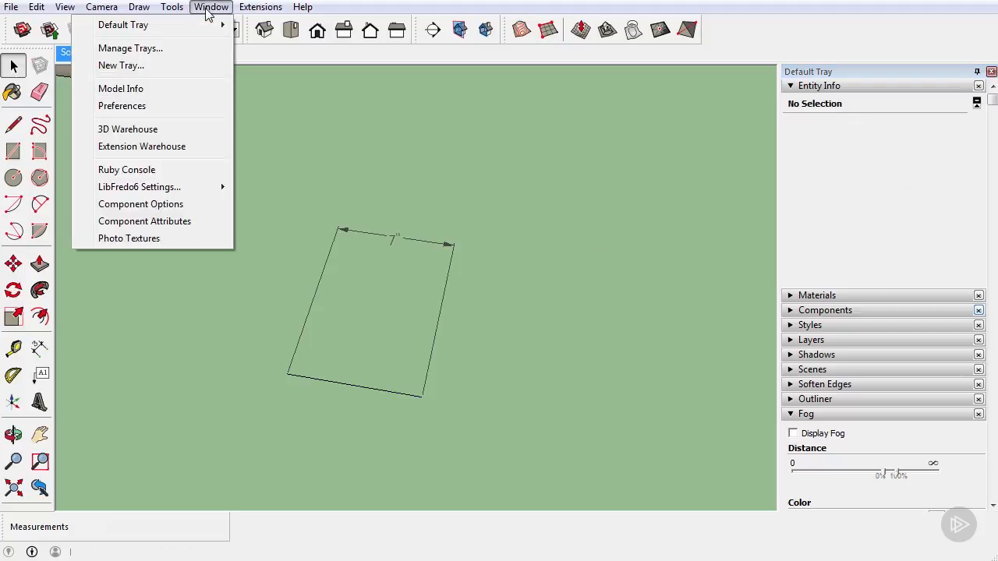
{"action": "left_click", "coordinate": [168, 90]}
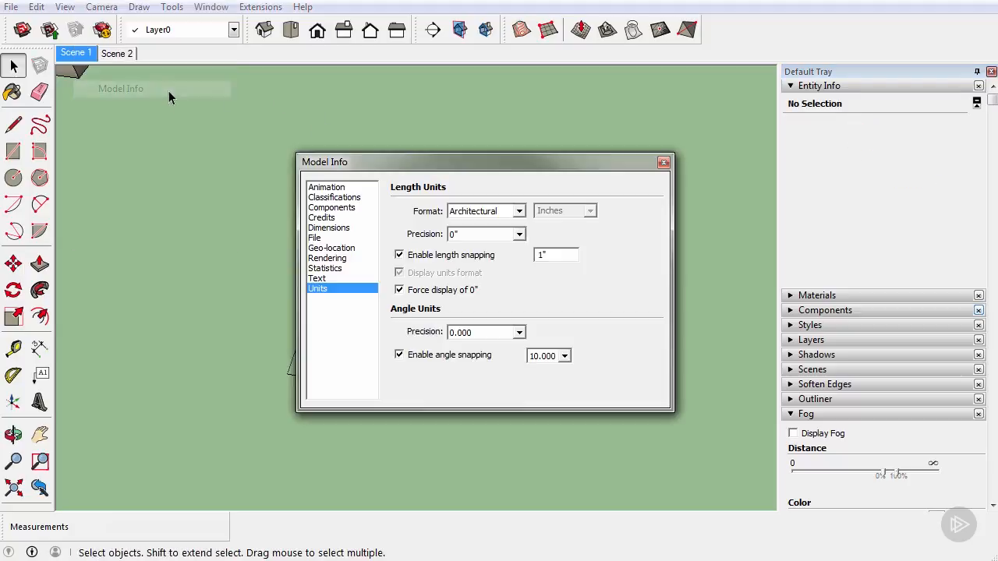
{"action": "left_click_drag", "start_coordinate": [441, 173], "coordinate": [635, 199]}
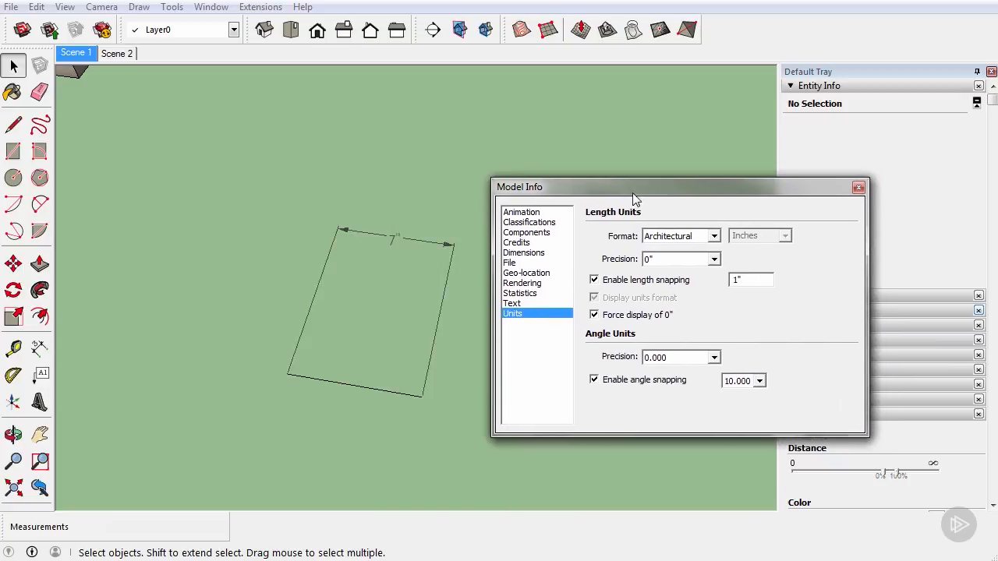
{"action": "left_click", "coordinate": [714, 259]}
{"action": "left_click", "coordinate": [702, 283]}
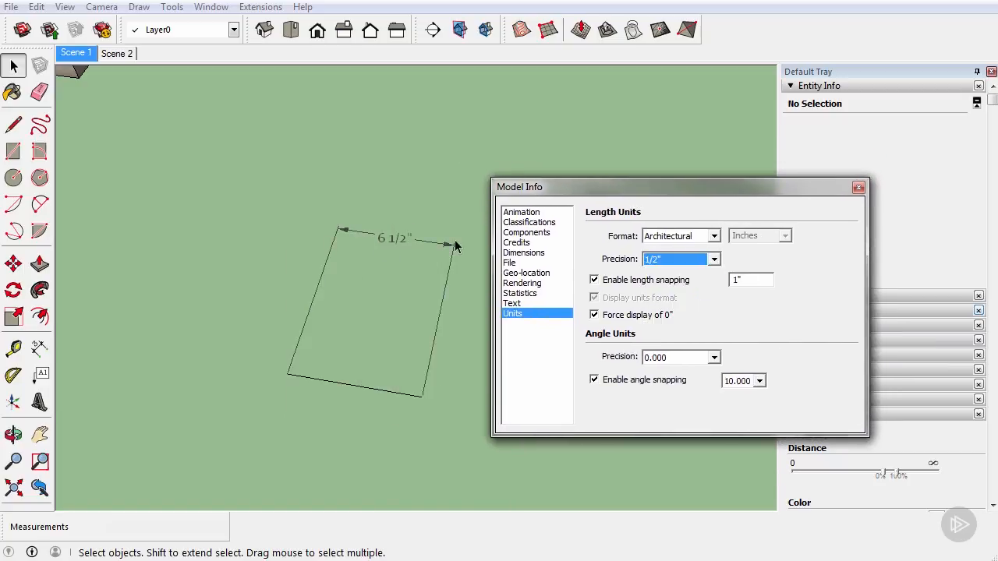
{"action": "left_click", "coordinate": [715, 260]}
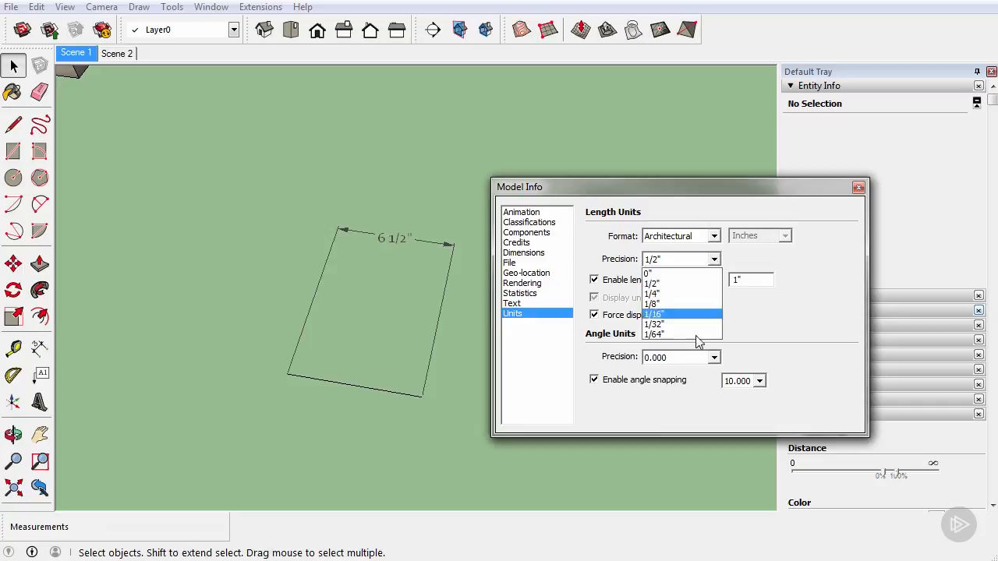
{"action": "left_click", "coordinate": [693, 334]}
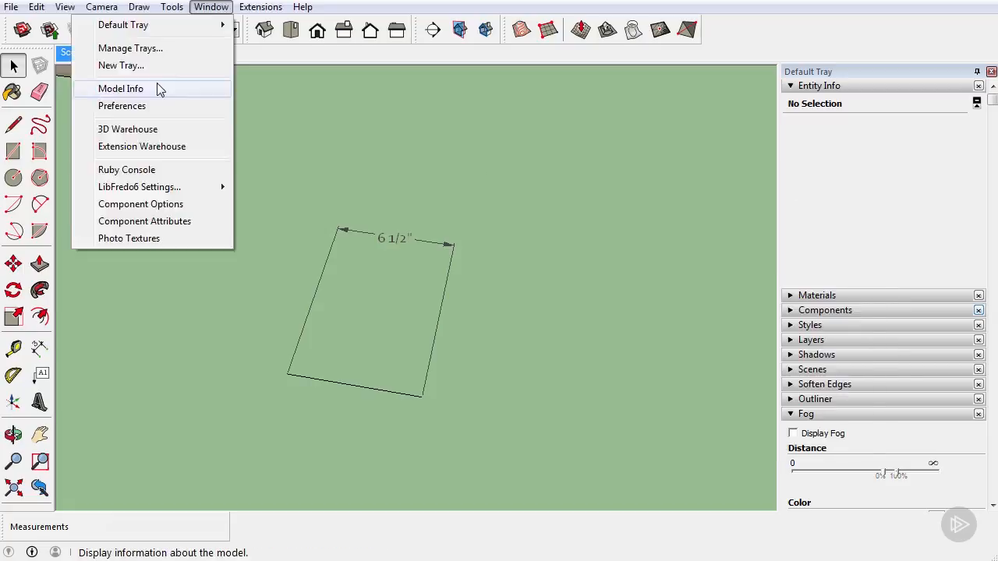
Step: Examine the length snapping increment in the model's unit settings and close them
{"action": "left_click", "coordinate": [157, 82]}
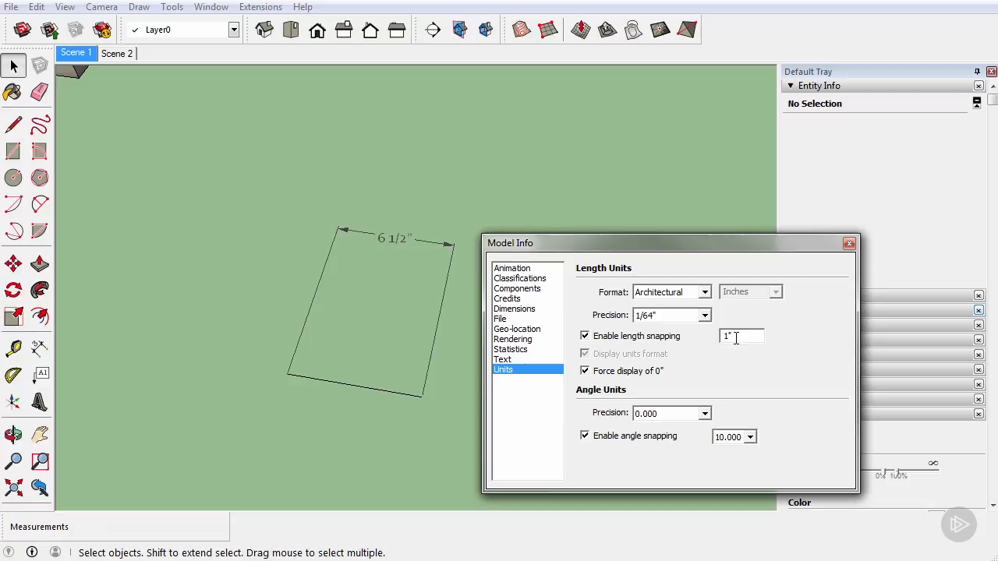
{"action": "left_click_drag", "start_coordinate": [736, 337], "coordinate": [712, 338]}
{"action": "left_click", "coordinate": [850, 244]}
Step: Draw a line about 2' long along the red axis, behind the existing dimension
{"action": "left_click", "coordinate": [14, 126]}
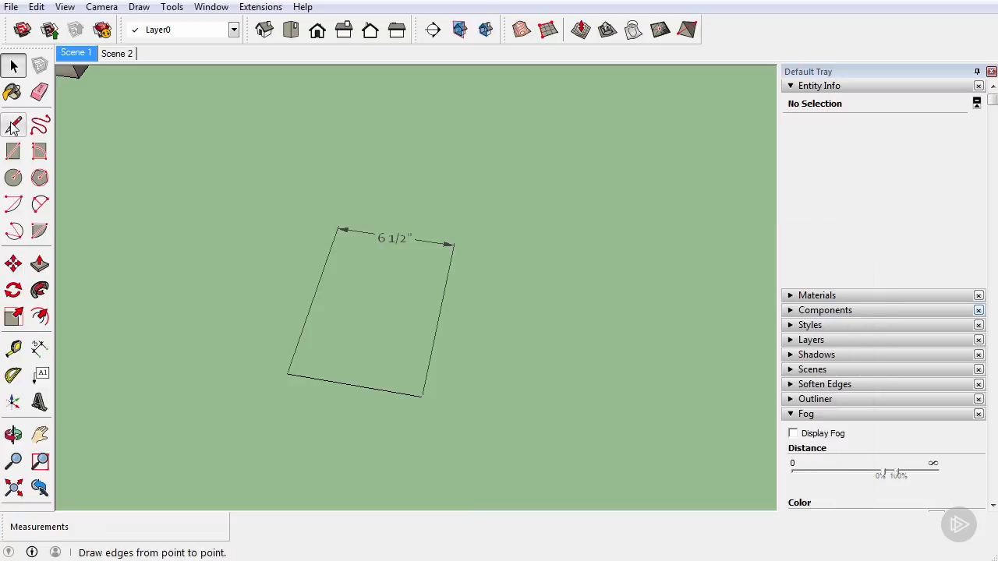
{"action": "left_click", "coordinate": [278, 166]}
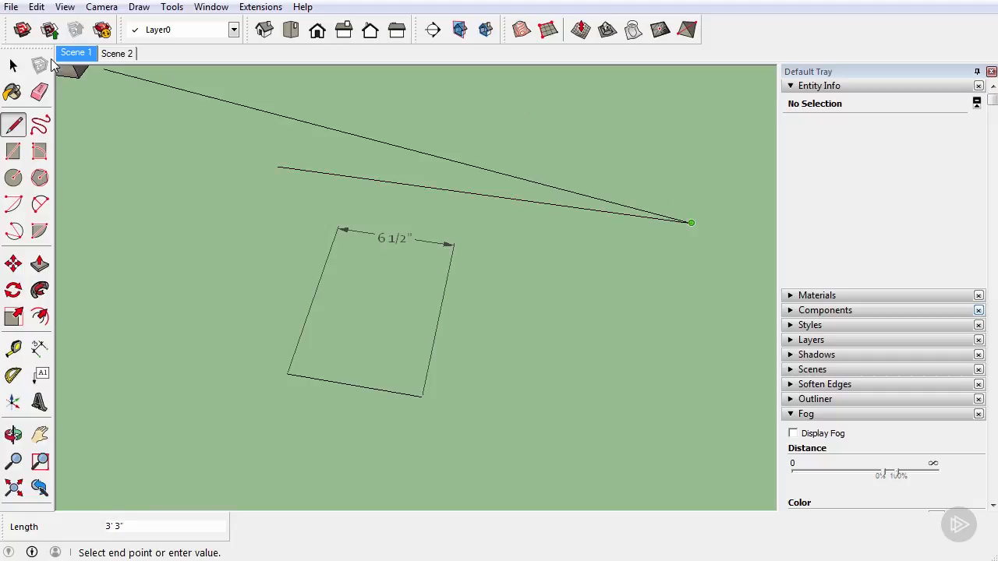
{"action": "key", "text": "space"}
Step: Reopen the model's unit settings to review the length display options, and close them
{"action": "left_click", "coordinate": [218, 7]}
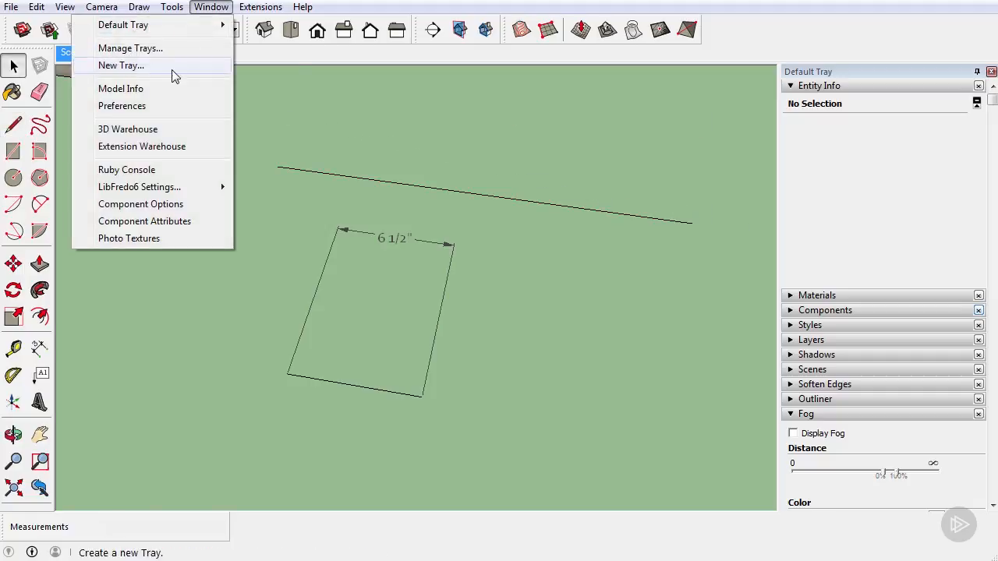
{"action": "left_click", "coordinate": [167, 89]}
{"action": "mouse_move", "coordinate": [622, 242]}
{"action": "left_mouse_down"}
{"action": "mouse_move", "coordinate": [598, 248]}
{"action": "mouse_move", "coordinate": [616, 244]}
{"action": "left_mouse_up"}
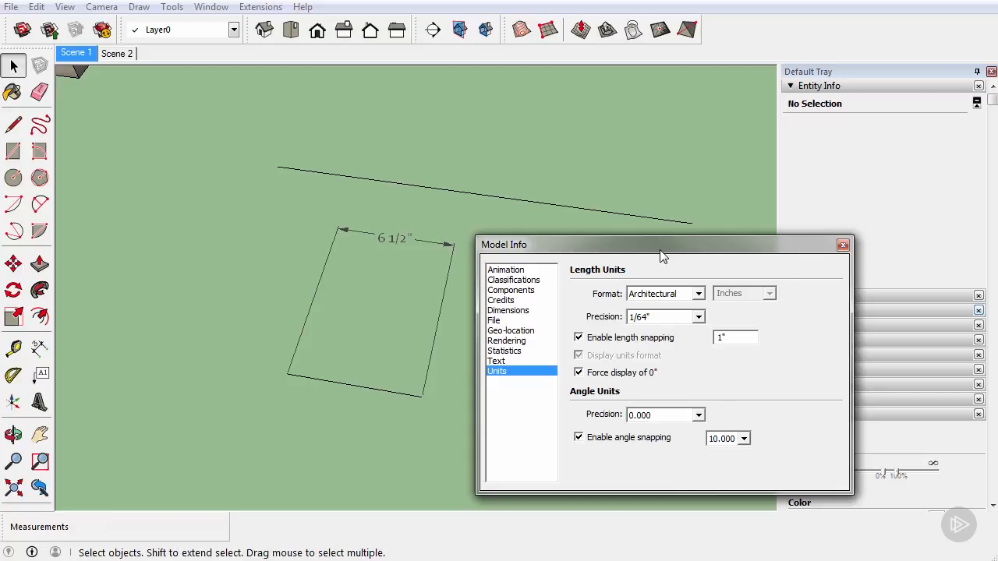
{"action": "left_click", "coordinate": [843, 245]}
Step: Dimension the long line from end to end, placing the dimension just behind it
{"action": "left_click", "coordinate": [40, 349]}
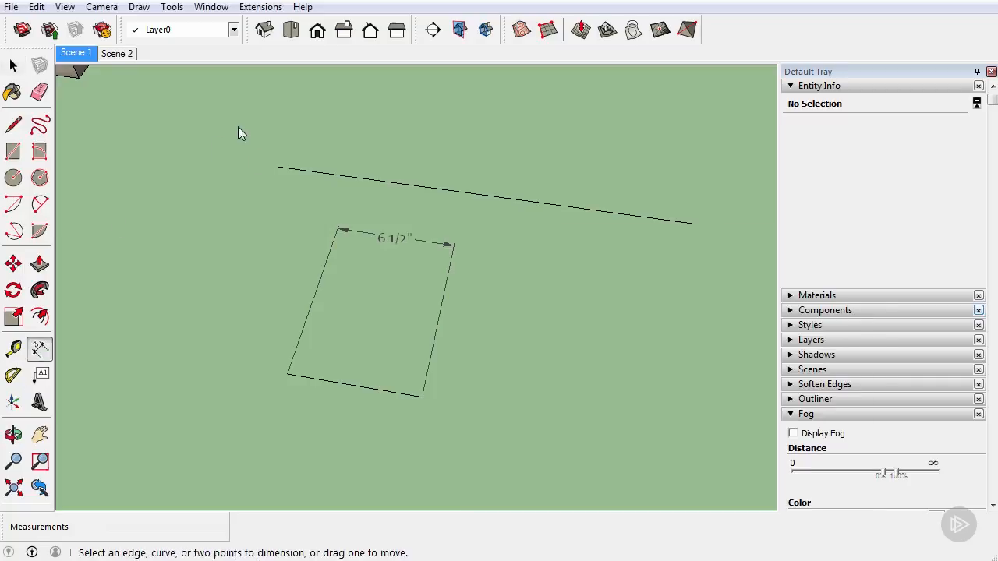
{"action": "left_click", "coordinate": [285, 169]}
{"action": "left_click", "coordinate": [690, 222]}
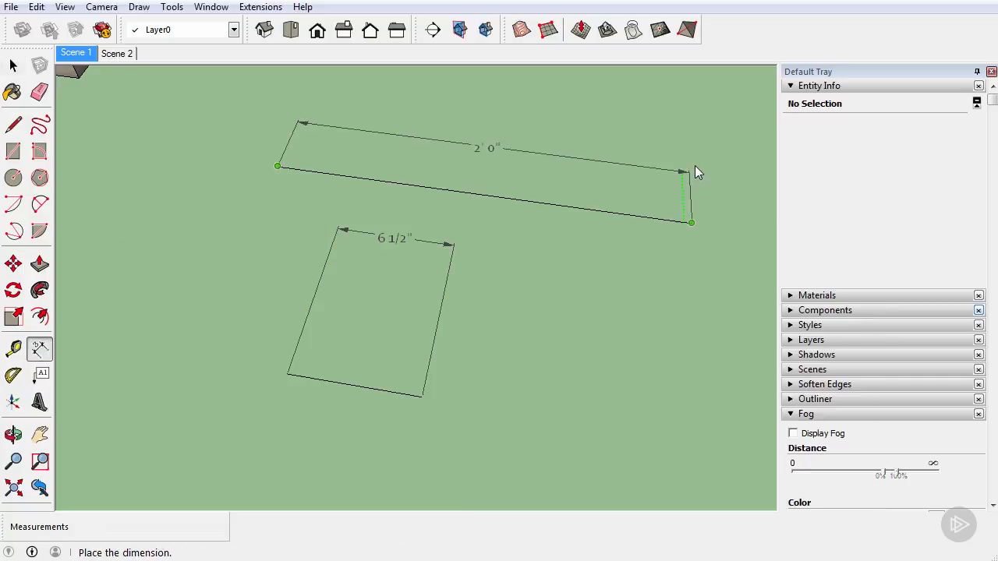
{"action": "left_click", "coordinate": [693, 173]}
Step: Open the model's unit settings and switch the forced display of 0" off and back on
{"action": "left_click", "coordinate": [212, 7]}
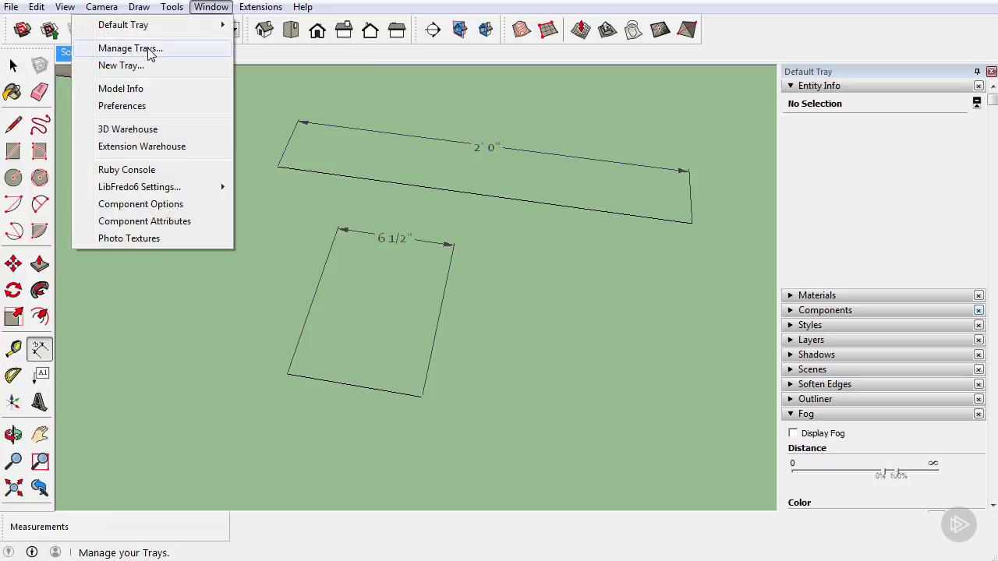
{"action": "left_click", "coordinate": [121, 89]}
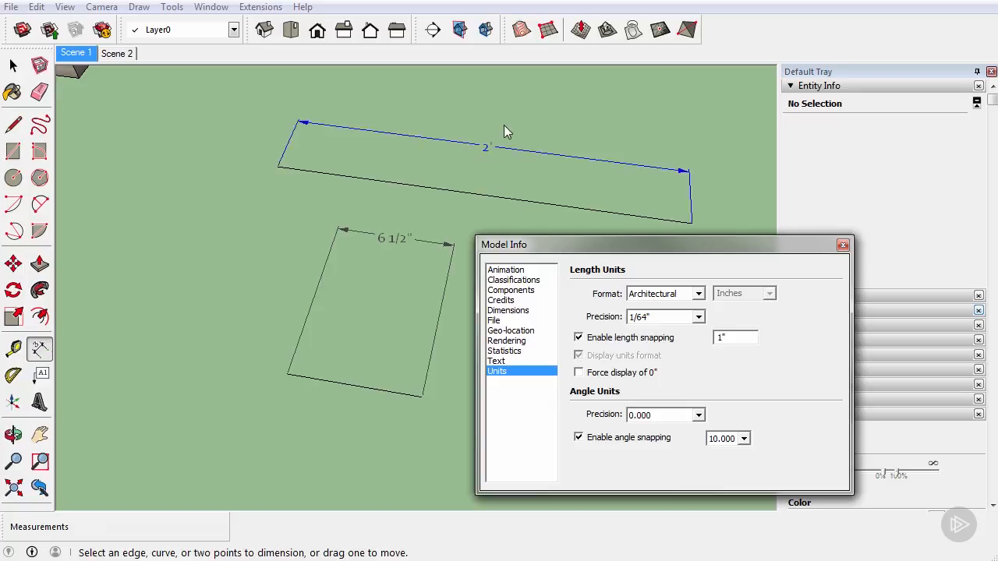
{"action": "left_click", "coordinate": [578, 373]}
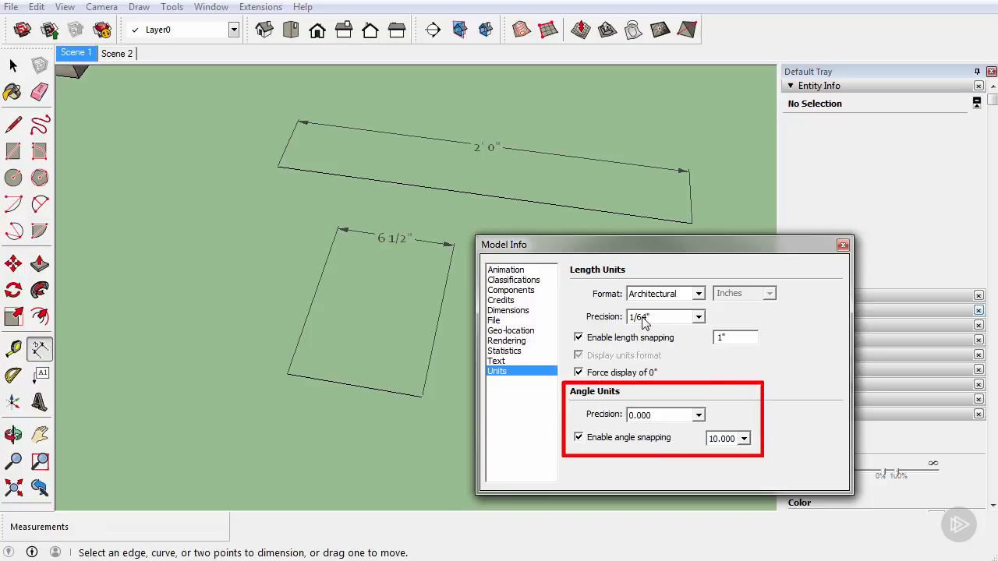
Step: Review the available angle precision and angle snapping increments in the unit settings
{"action": "left_click", "coordinate": [699, 415]}
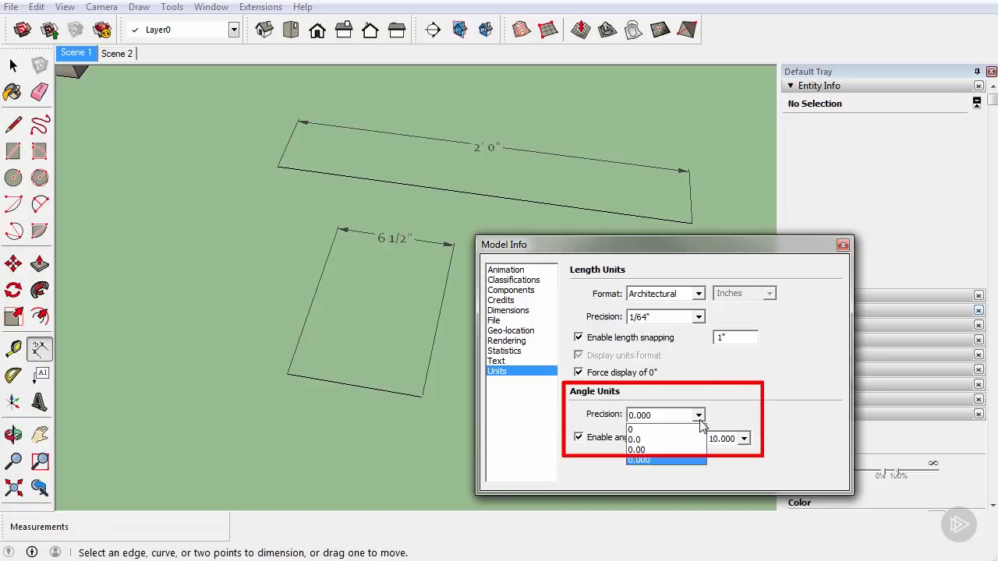
{"action": "left_click", "coordinate": [694, 461]}
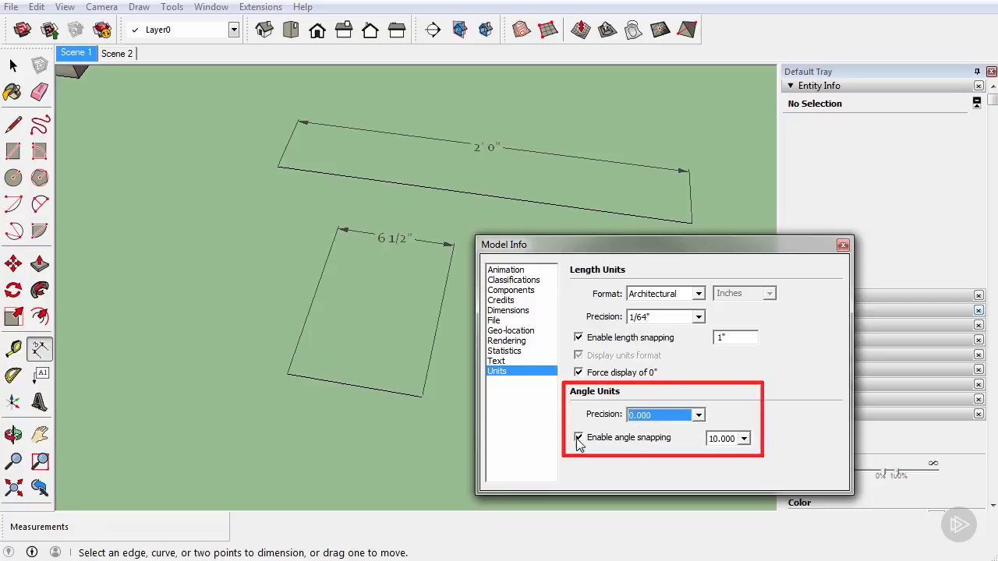
{"action": "left_click", "coordinate": [744, 440]}
{"action": "left_click", "coordinate": [745, 441]}
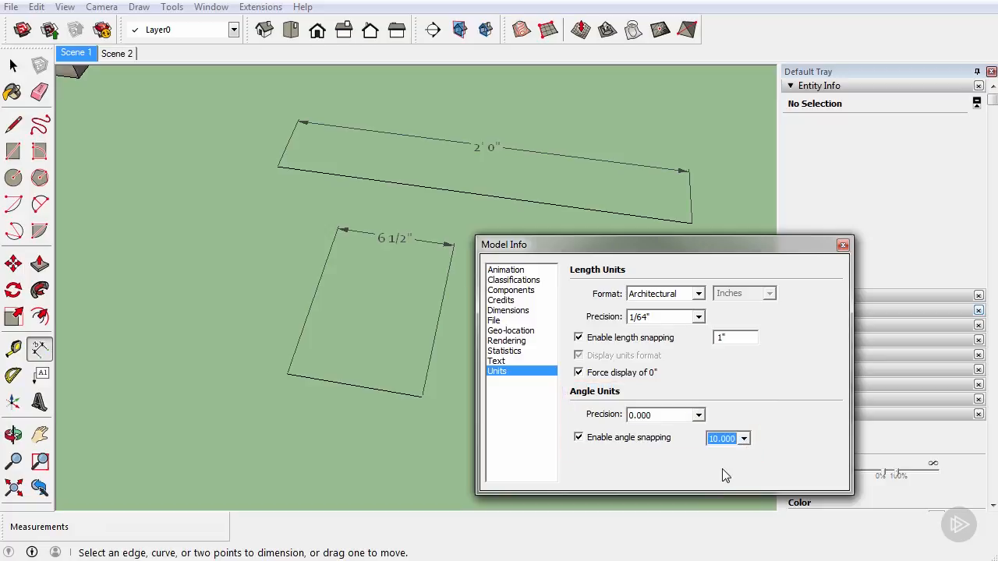
{"action": "left_click", "coordinate": [742, 440]}
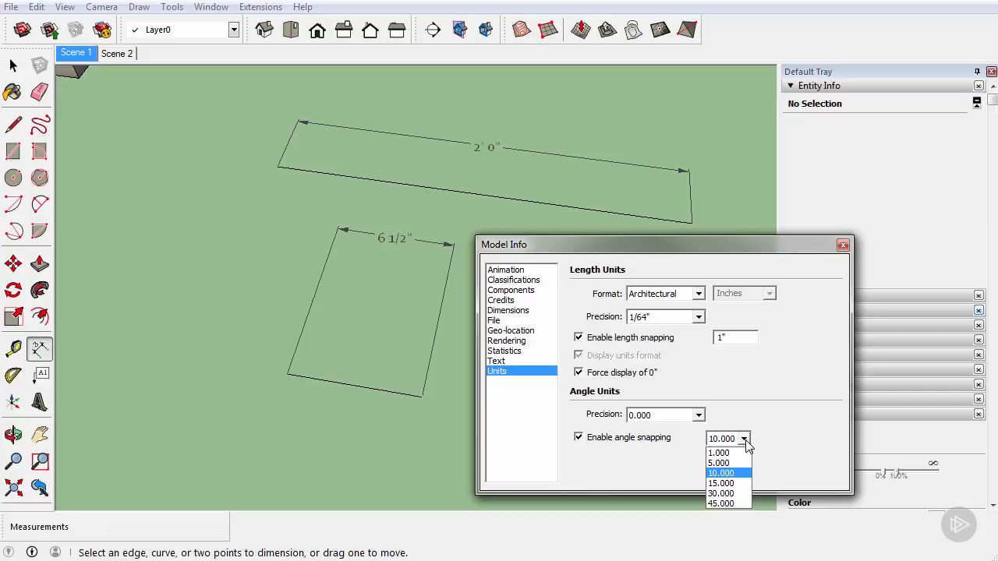
{"action": "left_click", "coordinate": [744, 441]}
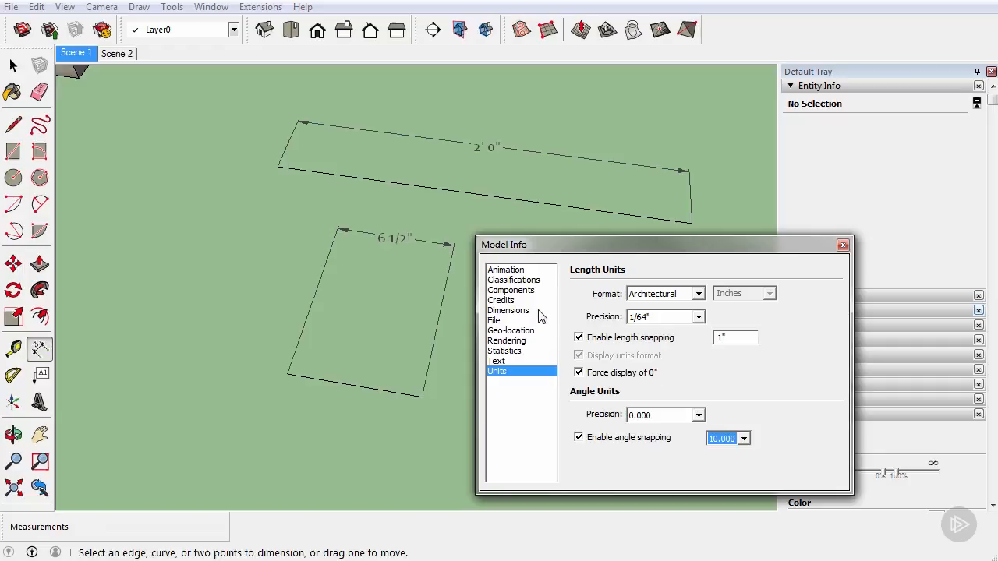
Step: Open the model's dimension settings and compare sizing the text font by points and by height, keeping Corbel at 14 points
{"action": "left_click", "coordinate": [508, 310]}
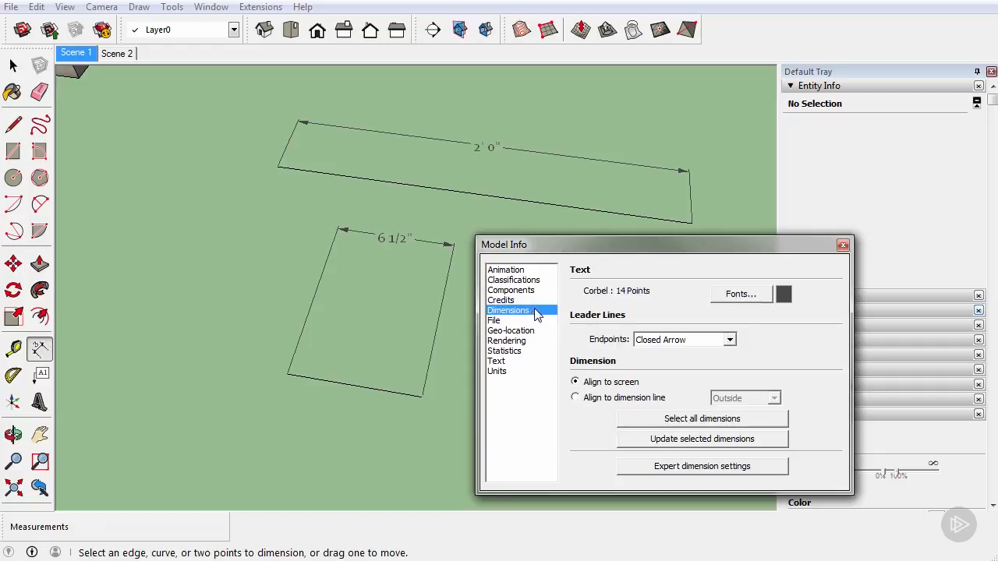
{"action": "left_click", "coordinate": [745, 295]}
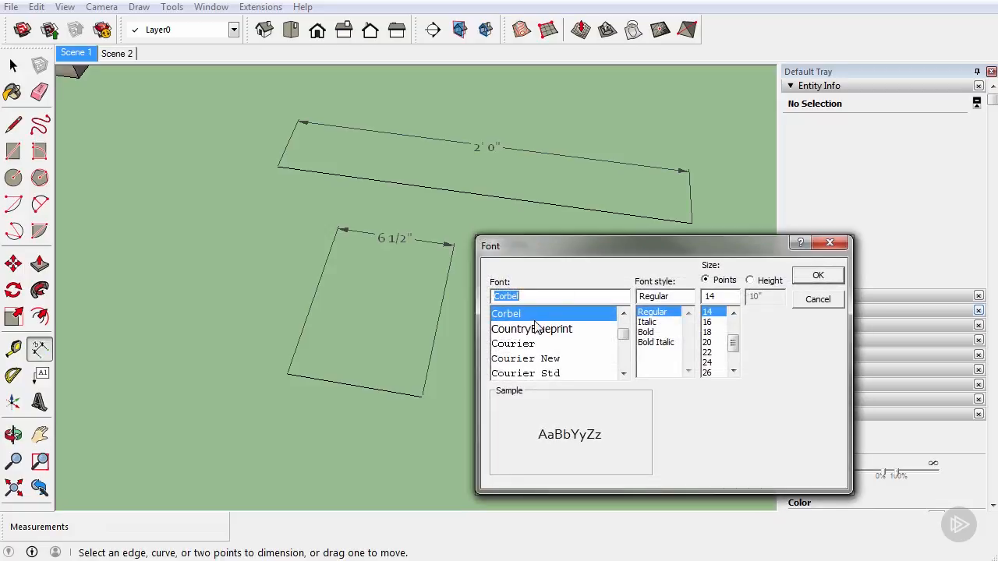
{"action": "double_click", "coordinate": [723, 295]}
{"action": "left_click", "coordinate": [750, 281]}
{"action": "left_click", "coordinate": [706, 281]}
{"action": "left_click", "coordinate": [751, 281]}
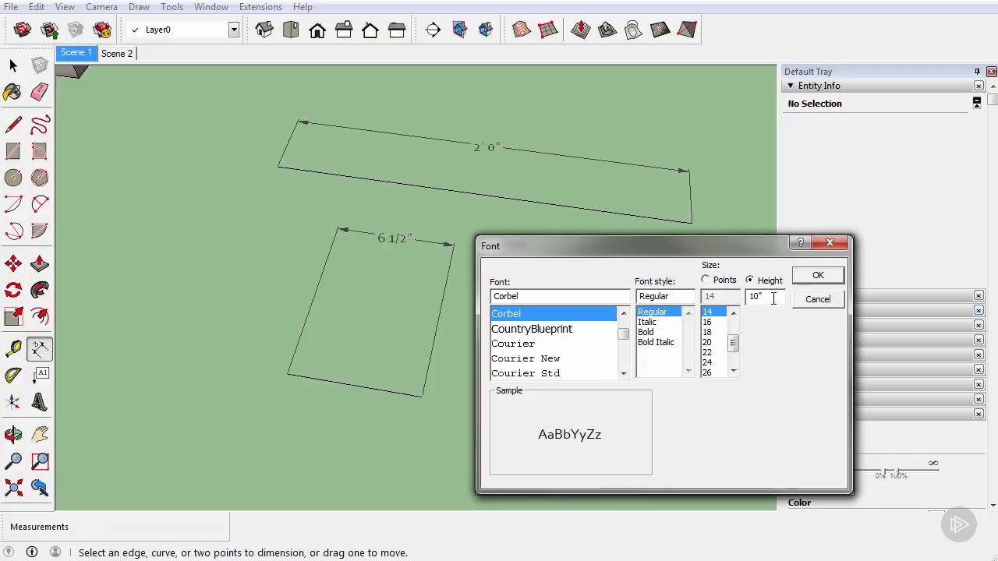
{"action": "left_click", "coordinate": [706, 281]}
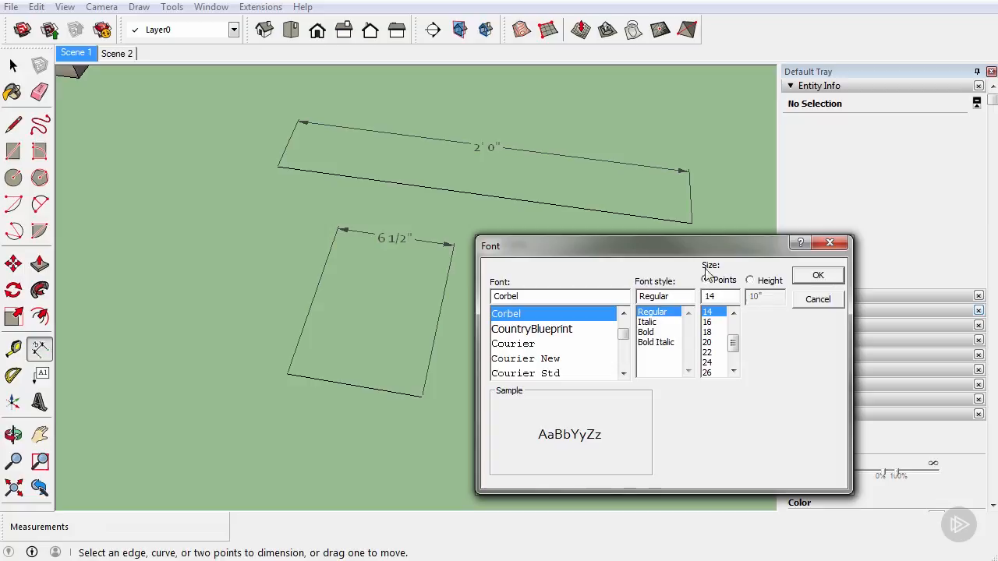
{"action": "left_click", "coordinate": [816, 278]}
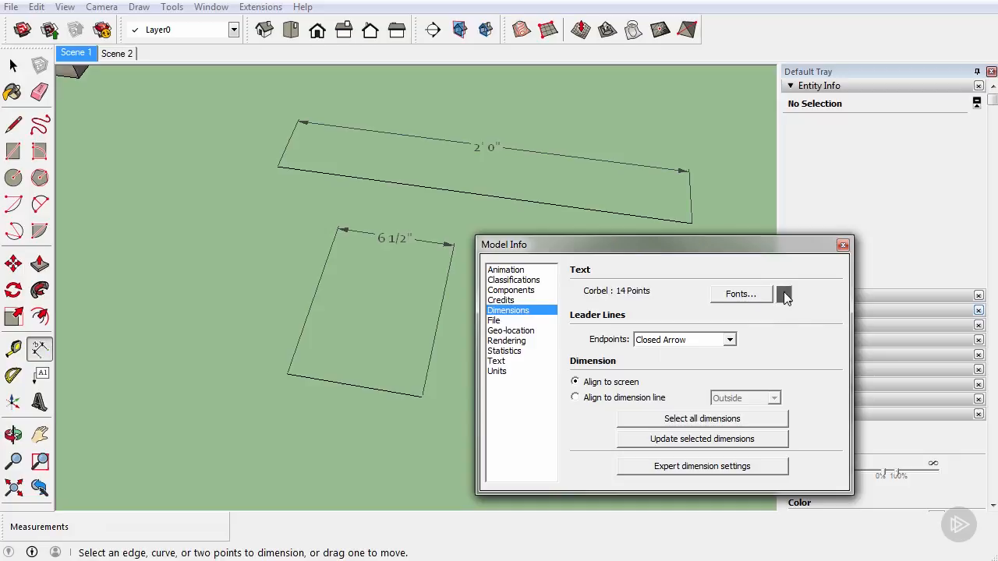
Step: Set the dimension text color to black by lowering its lightness to 0
{"action": "left_click", "coordinate": [784, 295]}
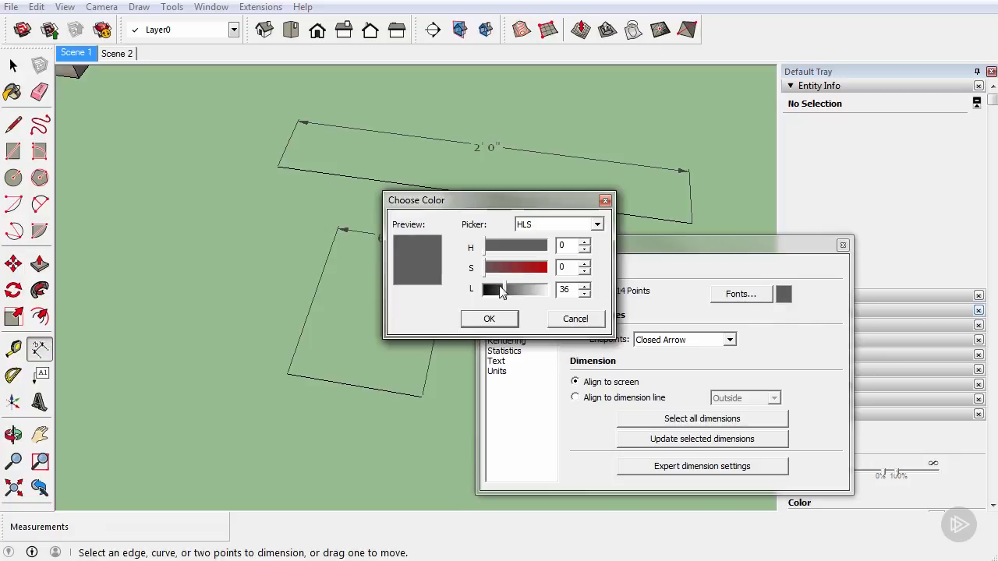
{"action": "left_click_drag", "start_coordinate": [503, 301], "coordinate": [481, 292]}
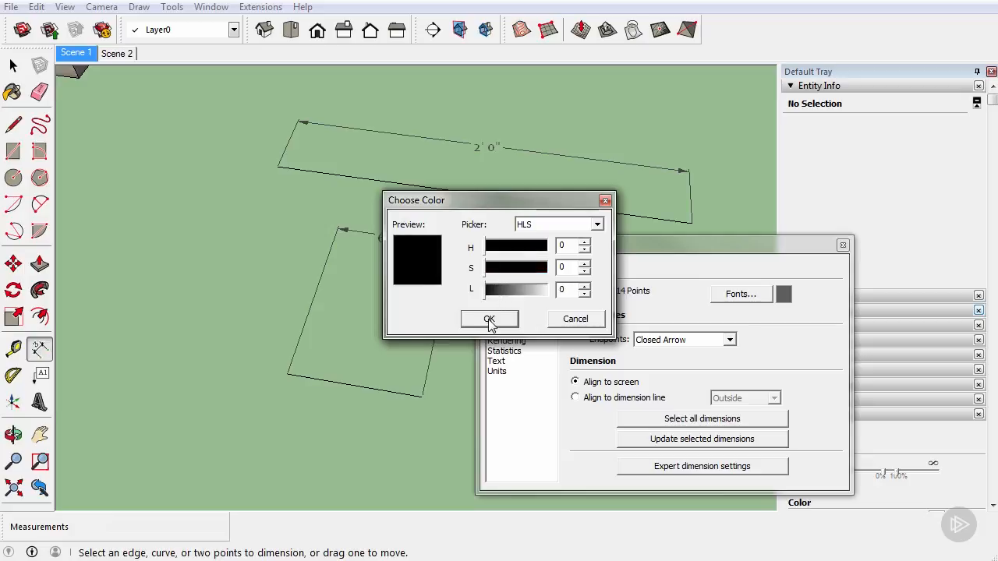
{"action": "left_click", "coordinate": [489, 320]}
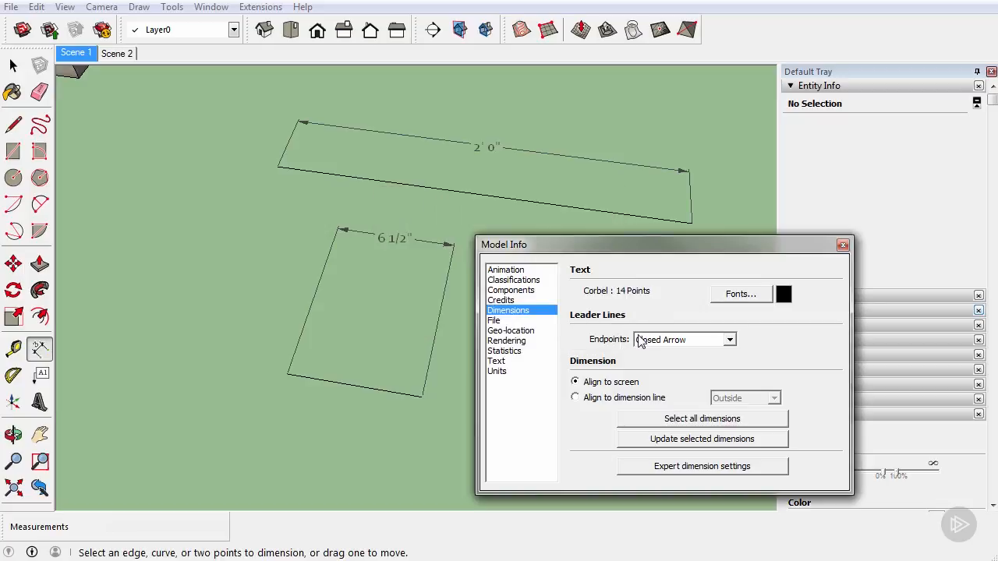
Step: Set the dimension endpoints to Slash and apply the current dimension settings to all dimensions in the model
{"action": "left_click", "coordinate": [731, 340]}
{"action": "left_click", "coordinate": [710, 364]}
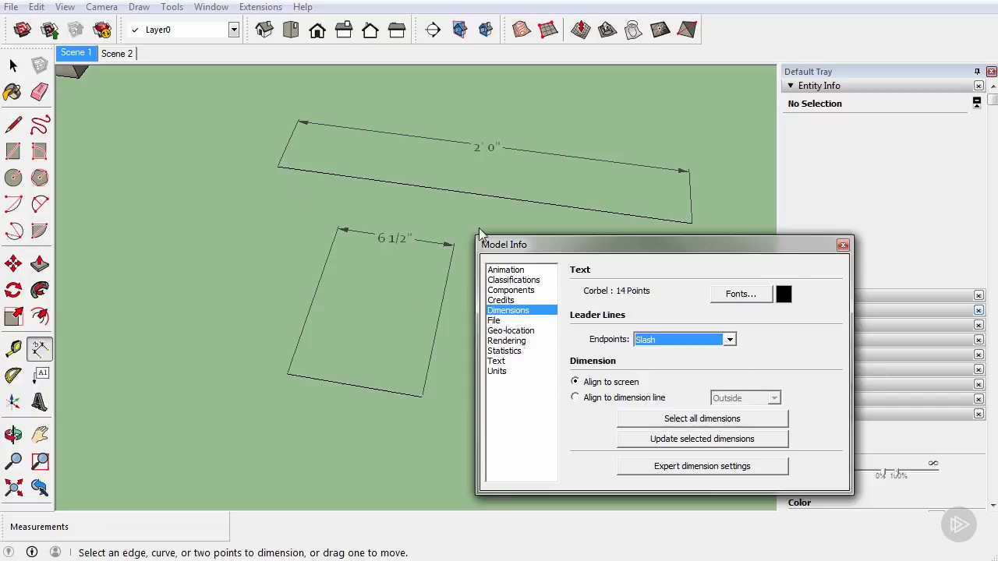
{"action": "left_click", "coordinate": [704, 422]}
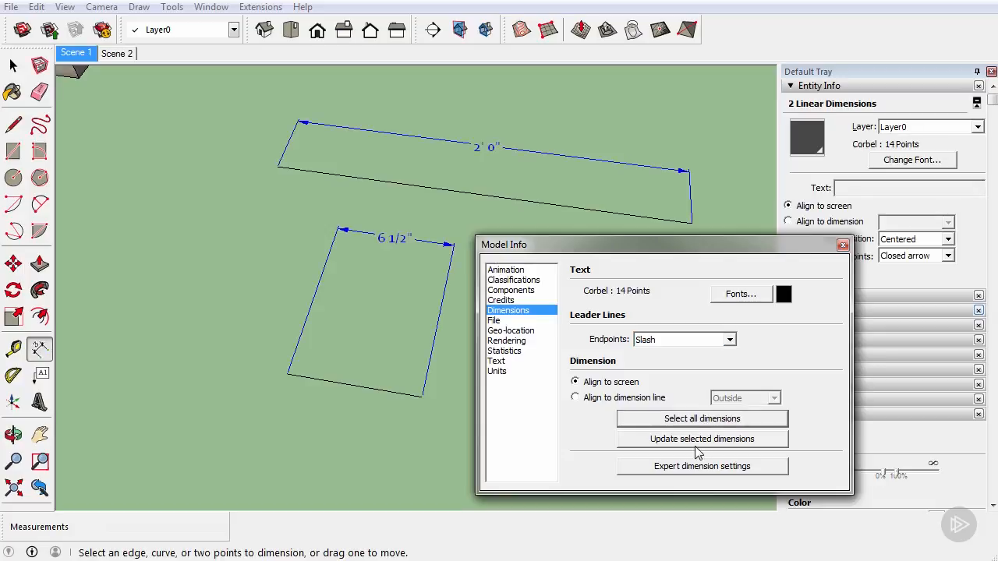
{"action": "left_click", "coordinate": [704, 440]}
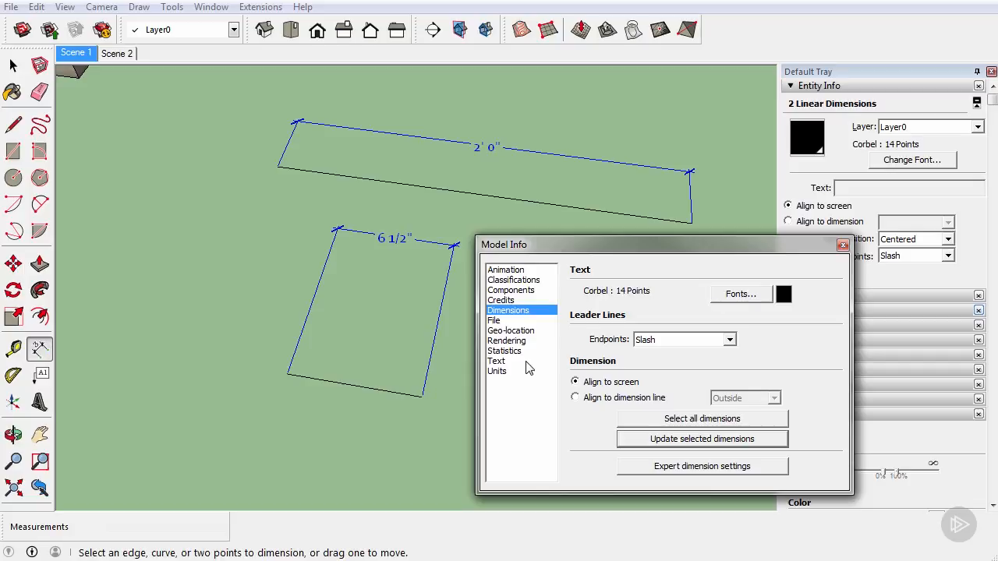
Step: Set the default screen text and leader text colors to black in the model's text settings, and close the settings
{"action": "left_click", "coordinate": [499, 361]}
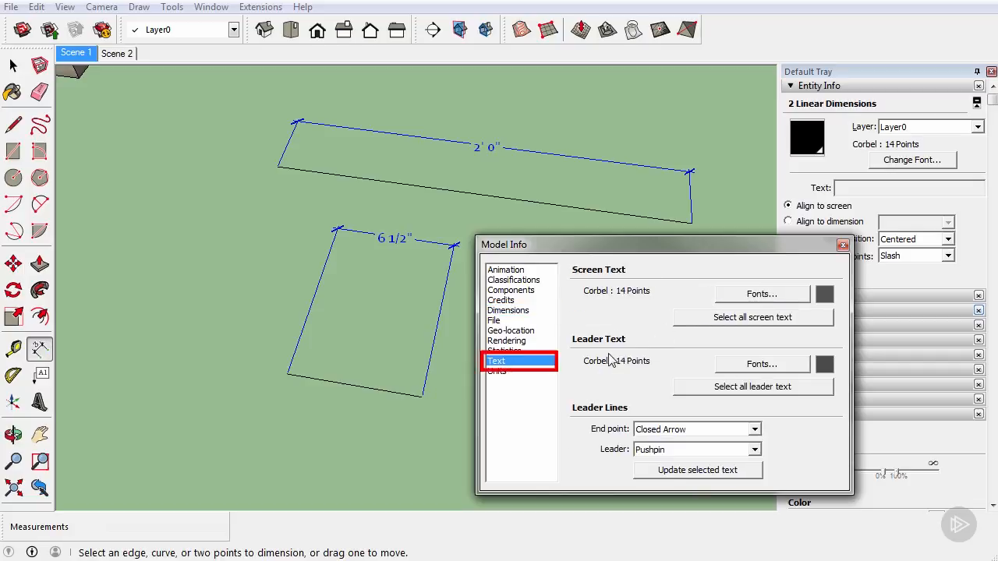
{"action": "left_click", "coordinate": [824, 294]}
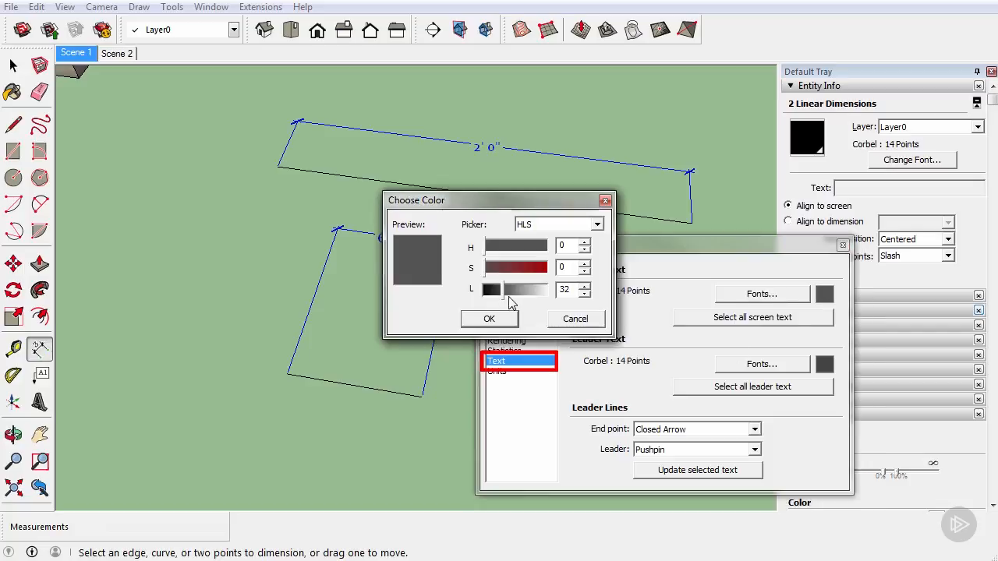
{"action": "left_click_drag", "start_coordinate": [495, 292], "coordinate": [450, 290]}
{"action": "left_click", "coordinate": [490, 319]}
{"action": "left_click", "coordinate": [824, 364]}
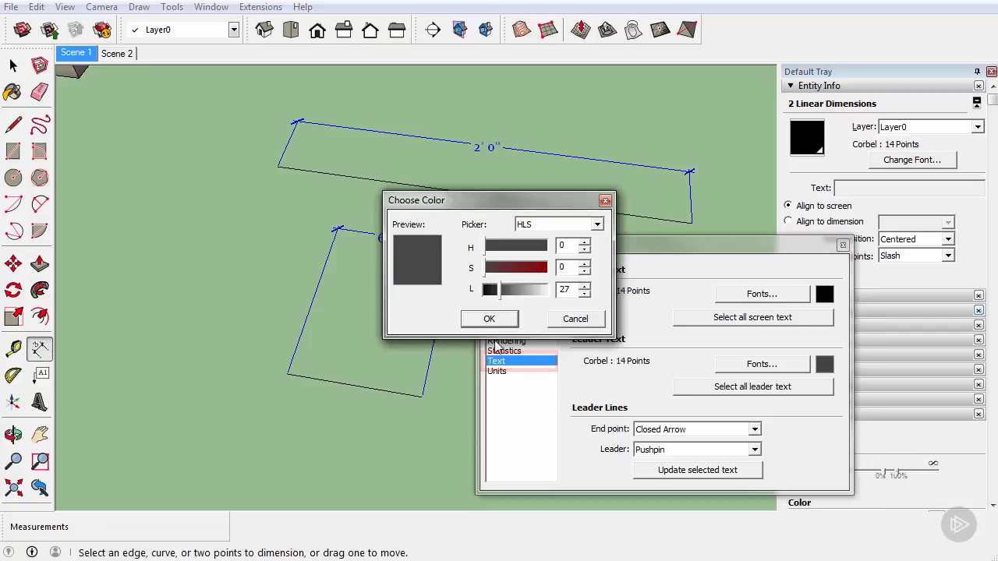
{"action": "left_click_drag", "start_coordinate": [498, 291], "coordinate": [485, 293]}
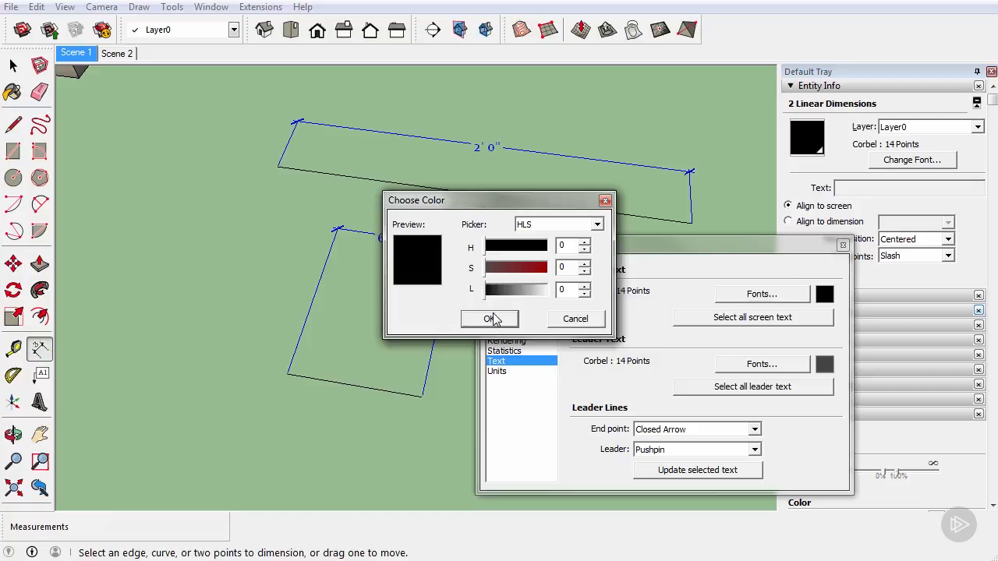
{"action": "left_click", "coordinate": [489, 319]}
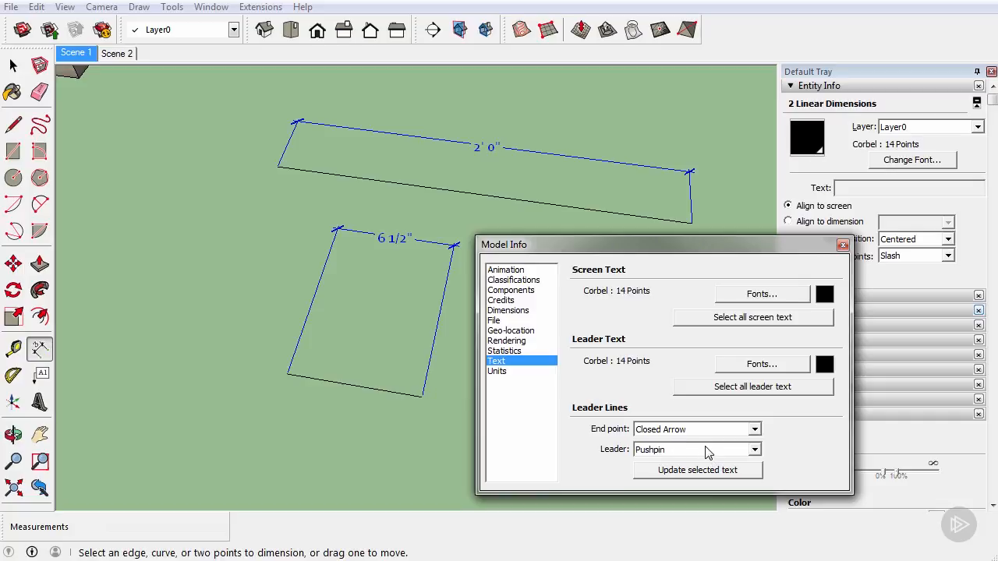
{"action": "left_click", "coordinate": [842, 247]}
Step: Draw an 8" by 6" rectangle on the ground beside the 6 1/2" dimensioned line
{"action": "middle_click_drag", "start_coordinate": [451, 242], "coordinate": [568, 274]}
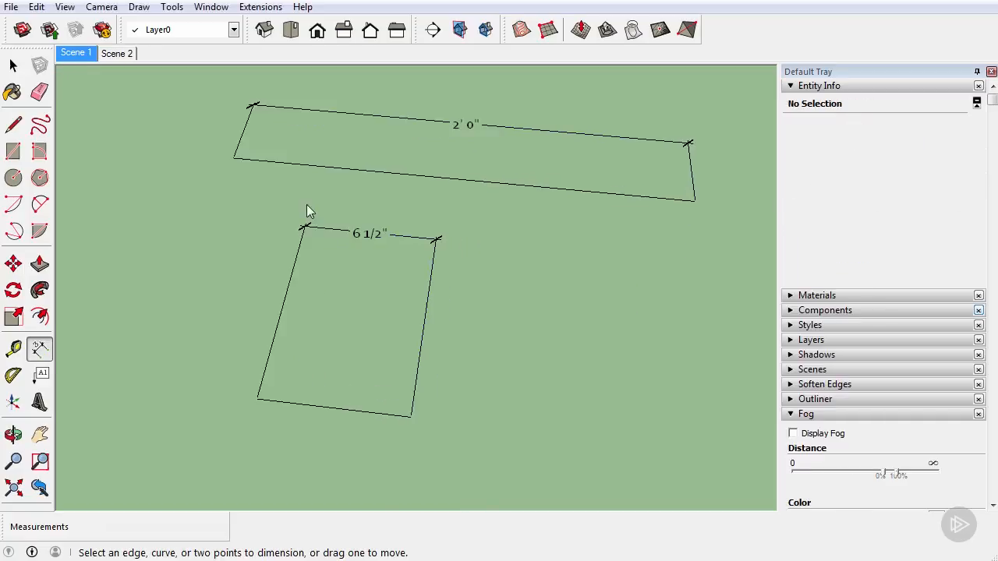
{"action": "left_click", "coordinate": [13, 151]}
{"action": "left_click", "coordinate": [467, 314]}
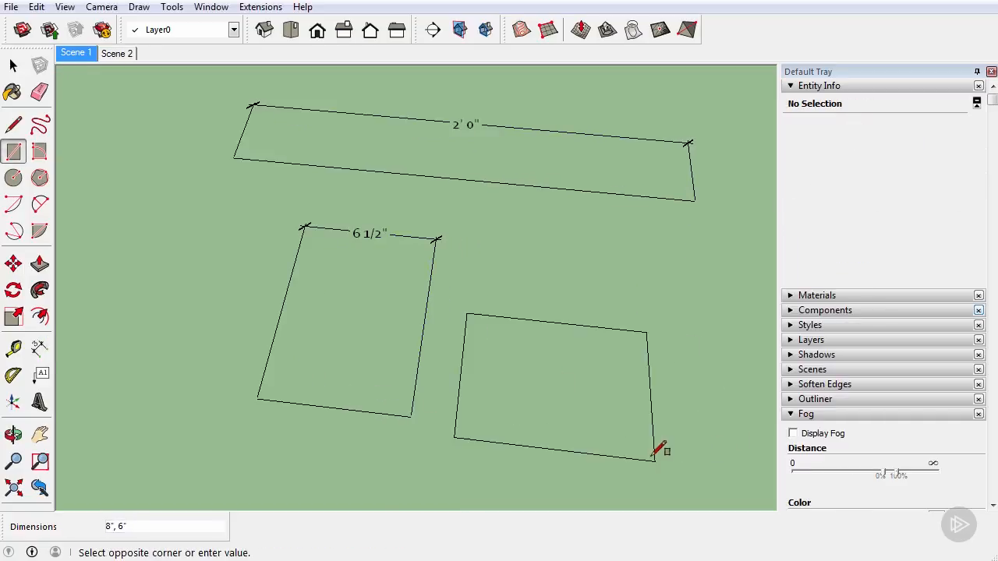
{"action": "left_click", "coordinate": [656, 461]}
{"action": "middle_click_drag", "start_coordinate": [655, 382], "coordinate": [717, 374]}
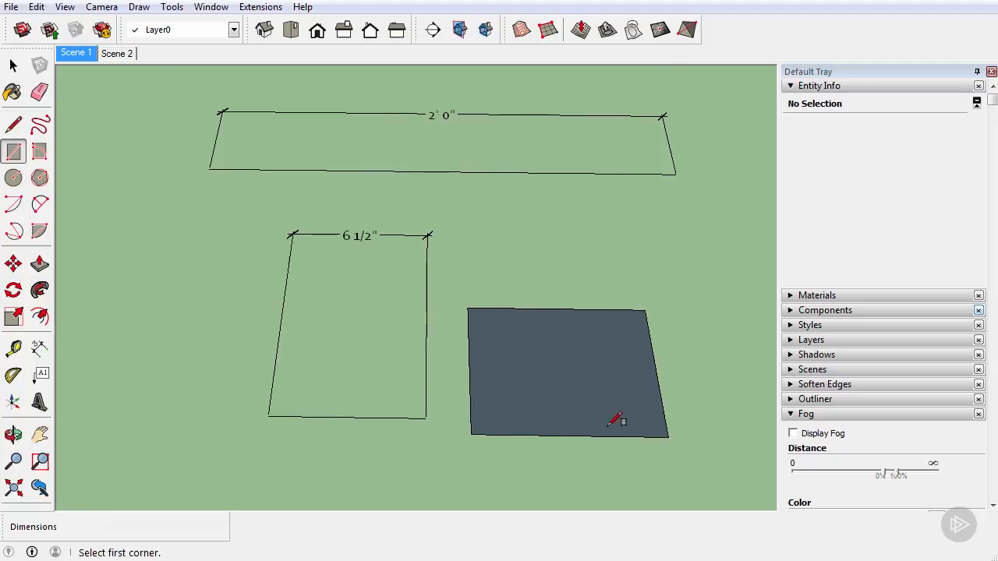
{"action": "middle_click_drag", "start_coordinate": [635, 419], "coordinate": [446, 341]}
{"action": "key", "text": "space"}
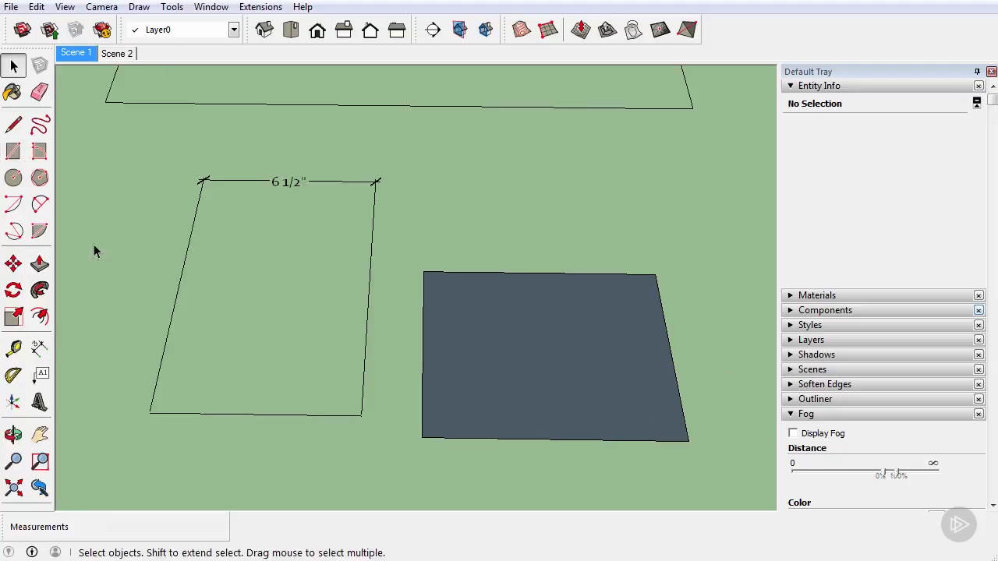
Step: Add a leader text label to the rectangle's back edge, placed behind it, keeping the default edge length text
{"action": "left_click", "coordinate": [39, 375]}
{"action": "left_click", "coordinate": [538, 272]}
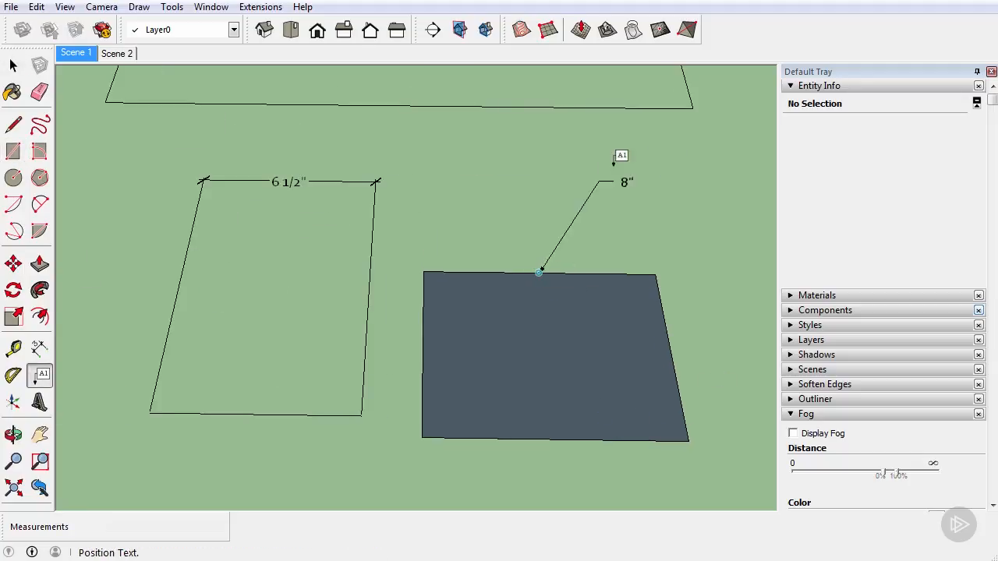
{"action": "left_click", "coordinate": [652, 181]}
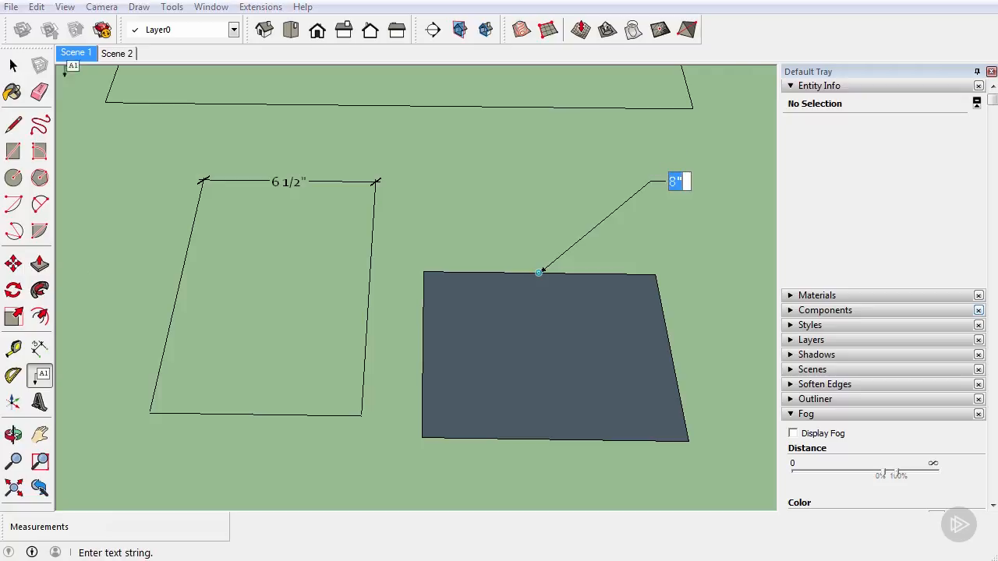
{"action": "left_click", "coordinate": [13, 66]}
Step: Add a leader text label to the rectangle's face, placed behind it, keeping the default area text
{"action": "left_click", "coordinate": [39, 375]}
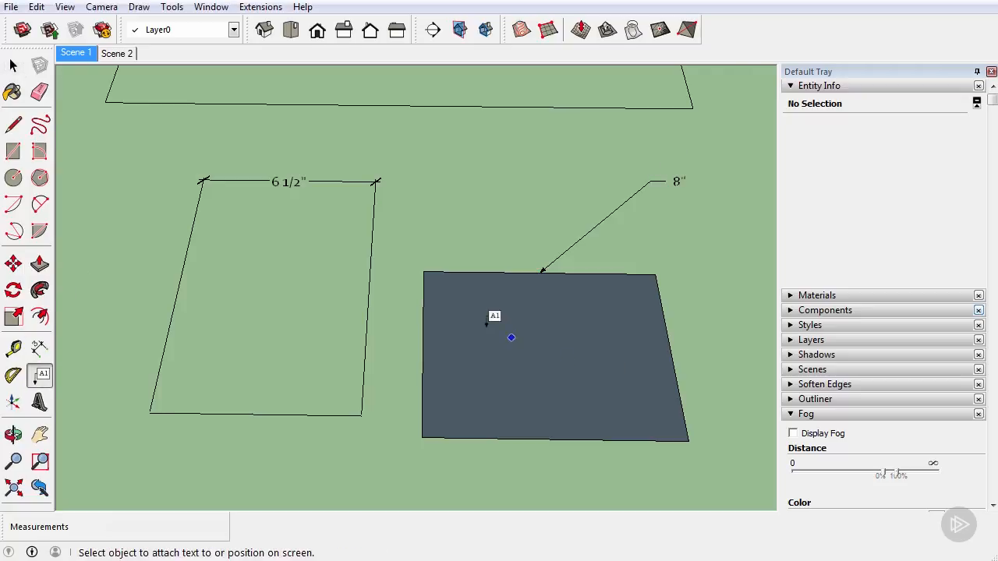
{"action": "left_click", "coordinate": [490, 337]}
{"action": "left_click", "coordinate": [515, 151]}
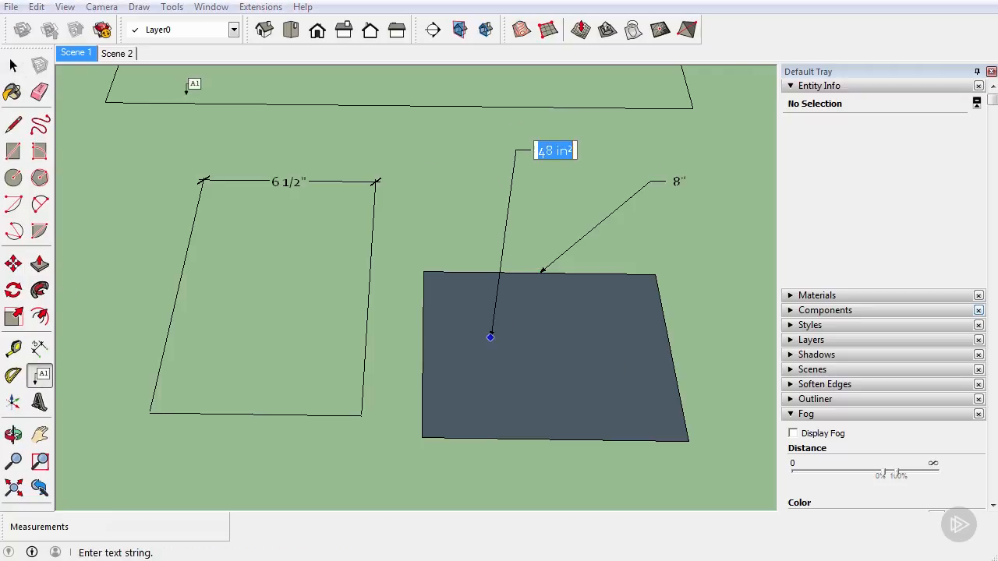
{"action": "left_click", "coordinate": [13, 66]}
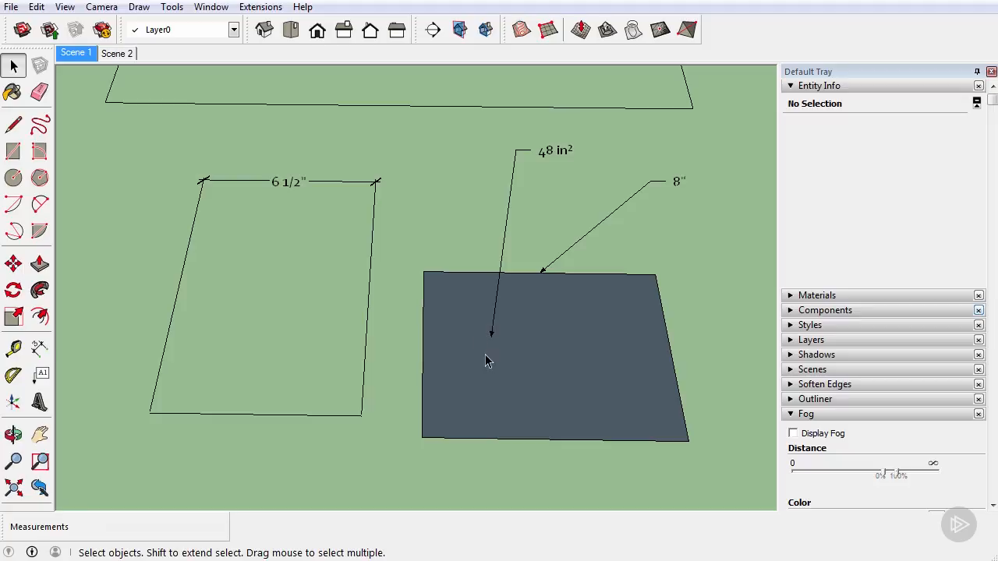
Step: Change the leader arrow of the rectangle's area label to Dot, keeping the Pushpin leader, and clear the selection
{"action": "left_click", "coordinate": [504, 261]}
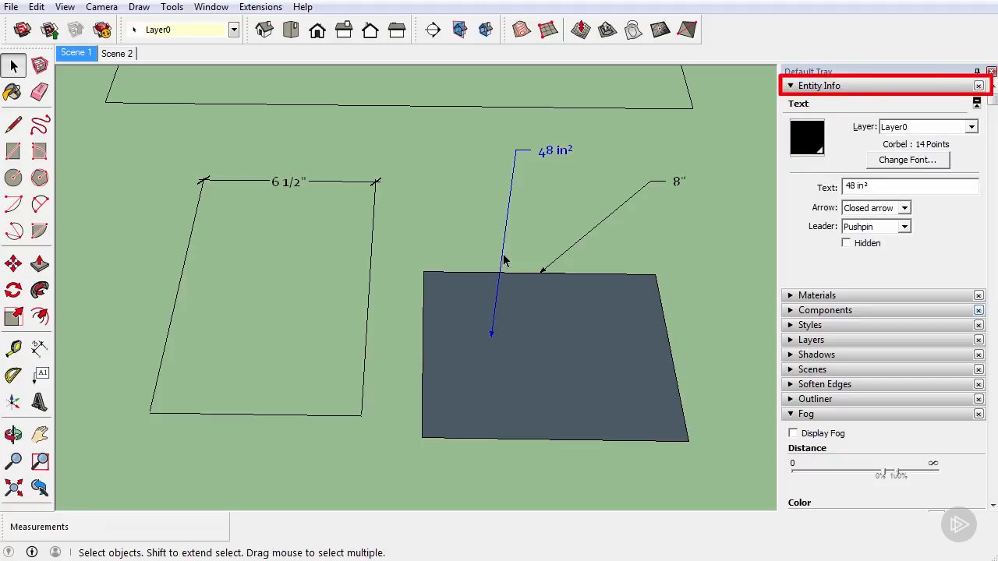
{"action": "left_click", "coordinate": [906, 209]}
{"action": "left_click", "coordinate": [891, 232]}
{"action": "right_click", "coordinate": [508, 202]}
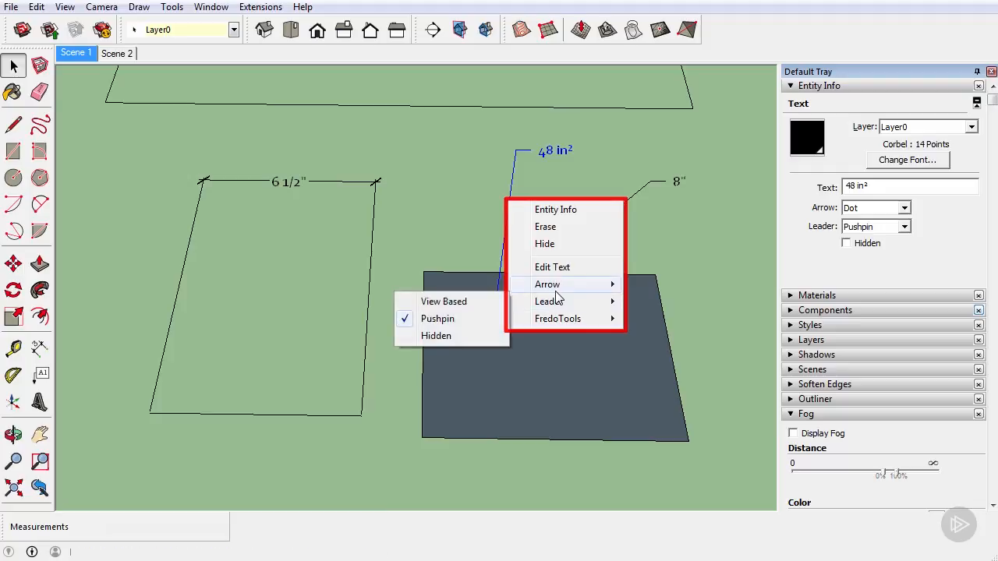
{"action": "mouse_move", "coordinate": [560, 287]}
{"action": "left_click", "coordinate": [484, 304]}
{"action": "left_click", "coordinate": [457, 241]}
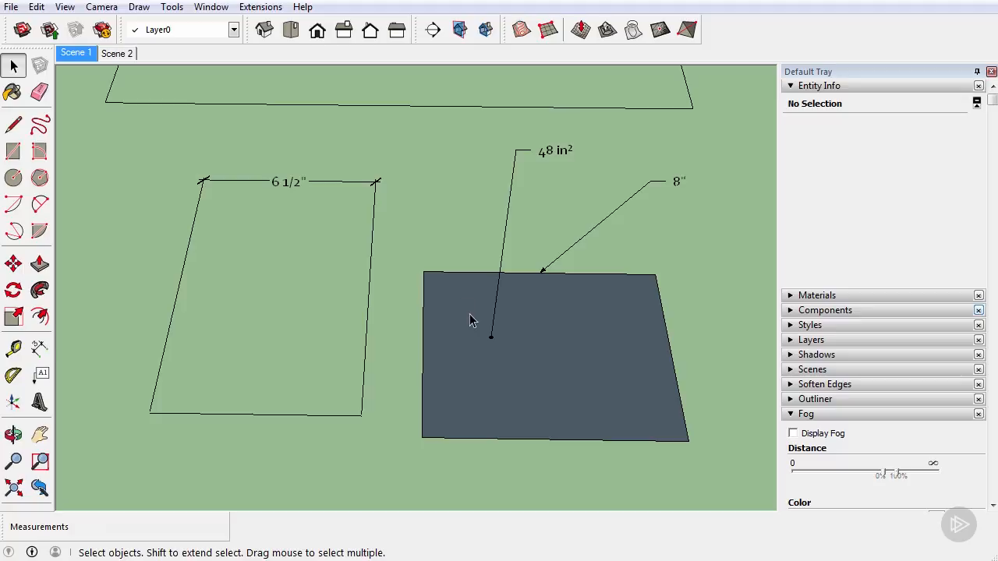
{"action": "middle_click", "coordinate": [514, 300]}
{"action": "scroll", "coordinate": [514, 307], "scroll_direction": "down", "scroll_amount": 5}
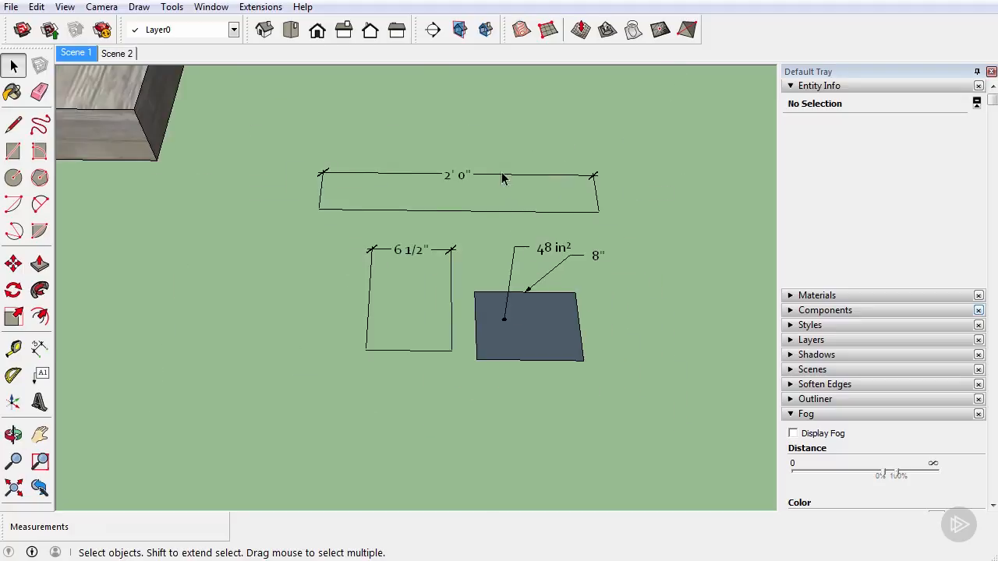
{"action": "scroll", "coordinate": [503, 179], "scroll_direction": "up", "scroll_amount": 2}
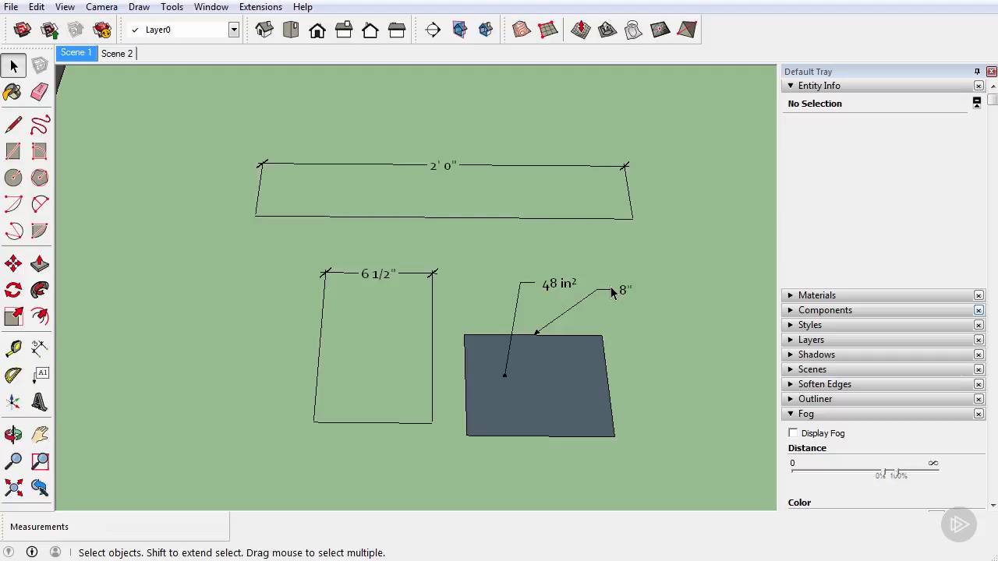
{"action": "middle_click_drag", "start_coordinate": [611, 286], "coordinate": [572, 365]}
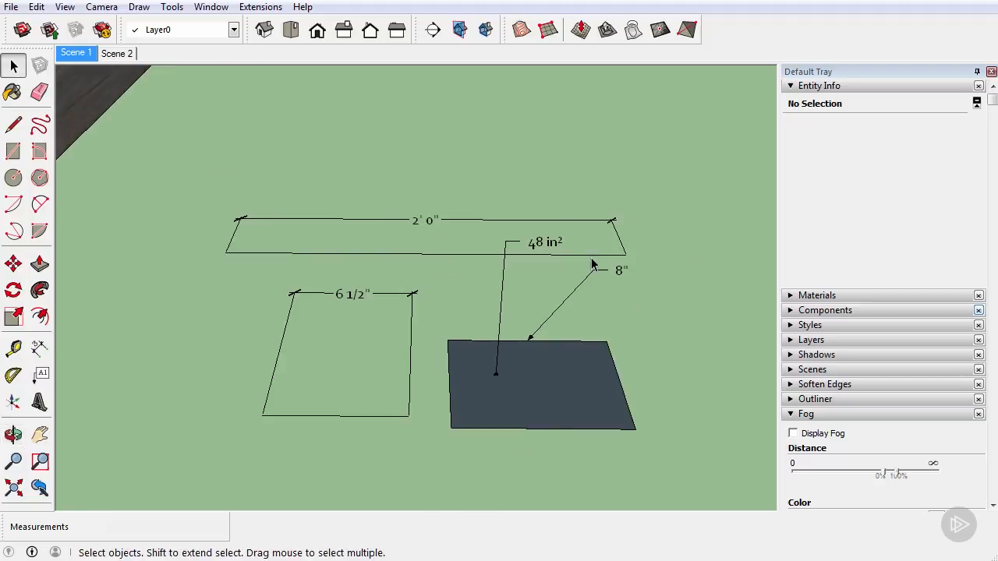
{"action": "middle_click_drag", "start_coordinate": [732, 351], "coordinate": [760, 412]}
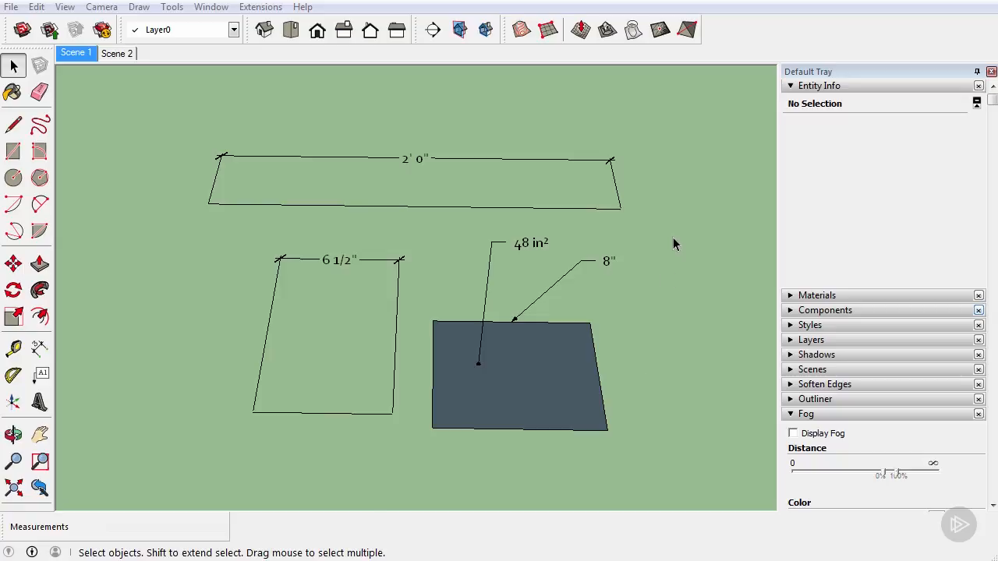
Step: Open the keyboard shortcut preferences and filter the functions by "hide"
{"action": "left_click", "coordinate": [225, 14]}
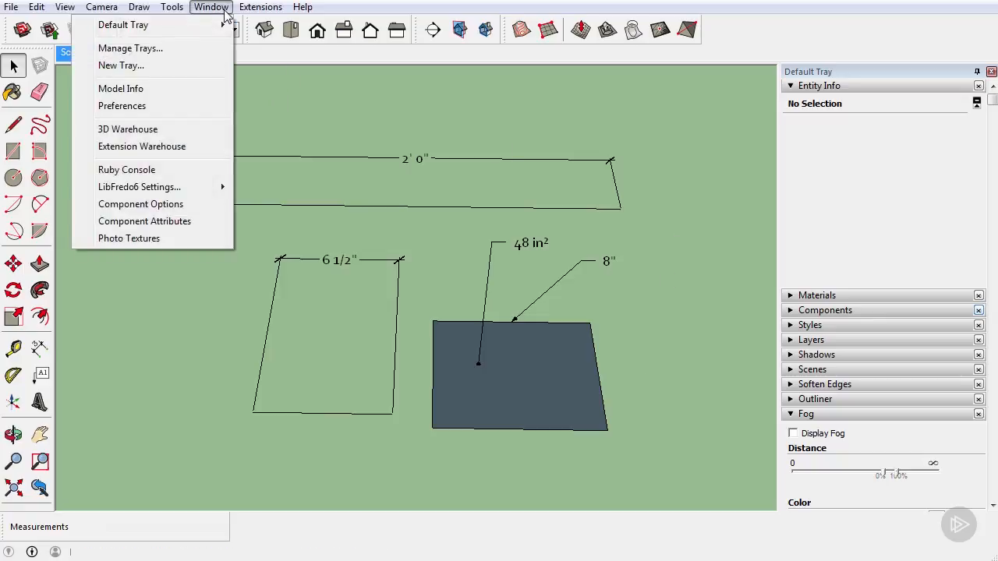
{"action": "left_click", "coordinate": [178, 107]}
{"action": "left_click", "coordinate": [251, 287]}
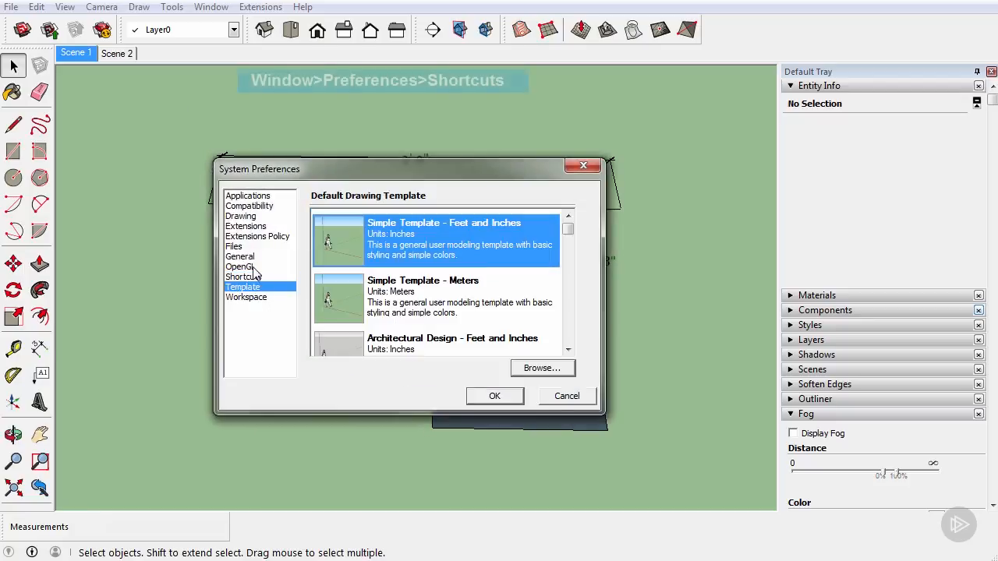
{"action": "left_click", "coordinate": [257, 278]}
{"action": "left_click_drag", "start_coordinate": [439, 172], "coordinate": [448, 206]}
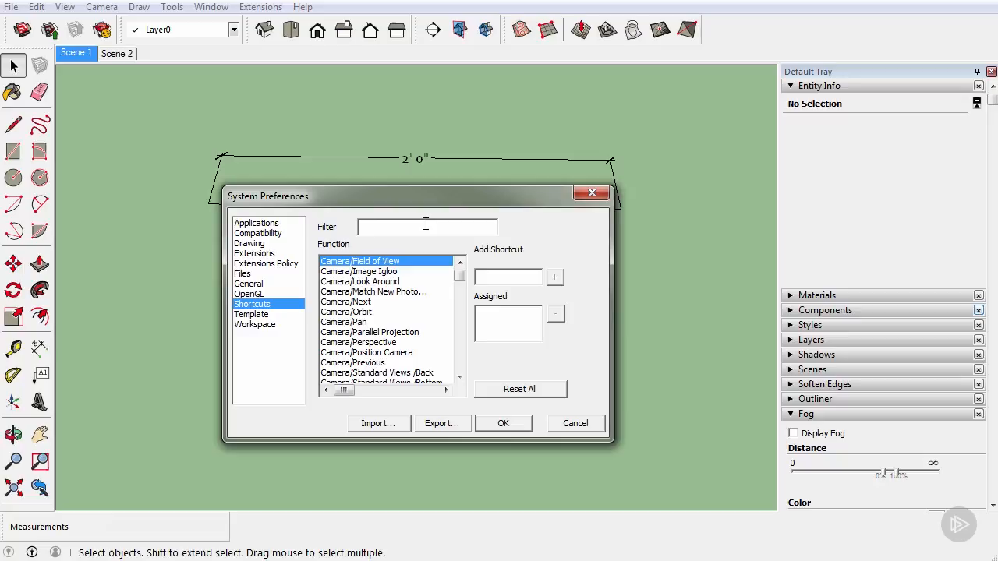
{"action": "type", "text": "hide"}
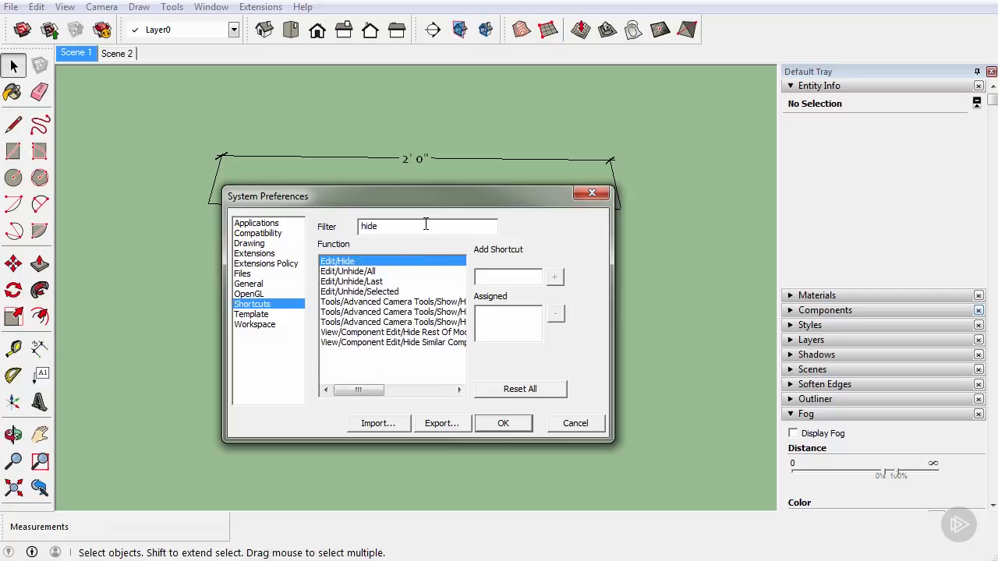
Step: Assign the shortcut W to the Hide Rest Of Model component editing function
{"action": "left_click", "coordinate": [427, 334]}
{"action": "mouse_move", "coordinate": [358, 390]}
{"action": "left_mouse_down"}
{"action": "mouse_move", "coordinate": [379, 397]}
{"action": "mouse_move", "coordinate": [348, 401]}
{"action": "left_mouse_up"}
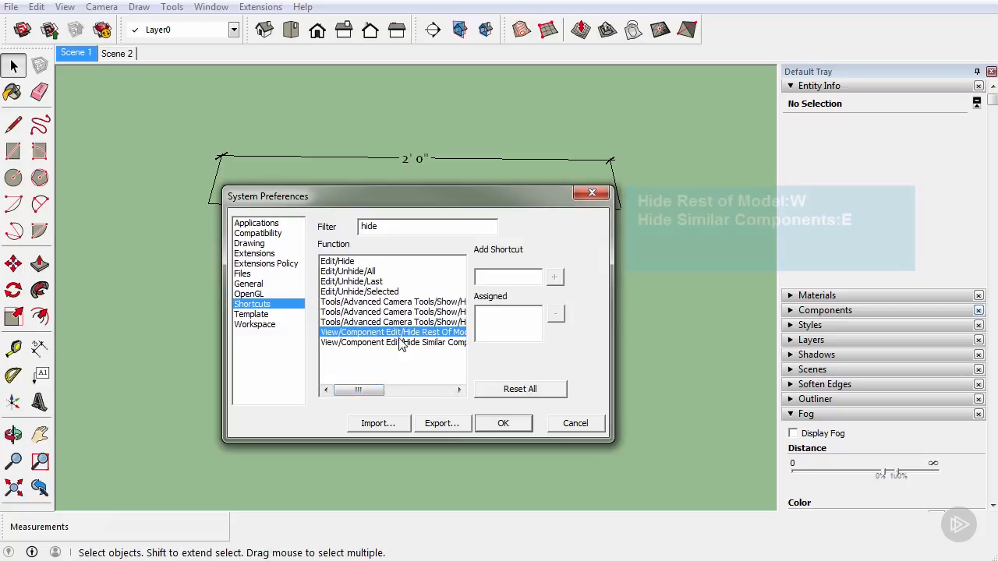
{"action": "left_click_drag", "start_coordinate": [375, 399], "coordinate": [354, 394]}
{"action": "left_click", "coordinate": [525, 276]}
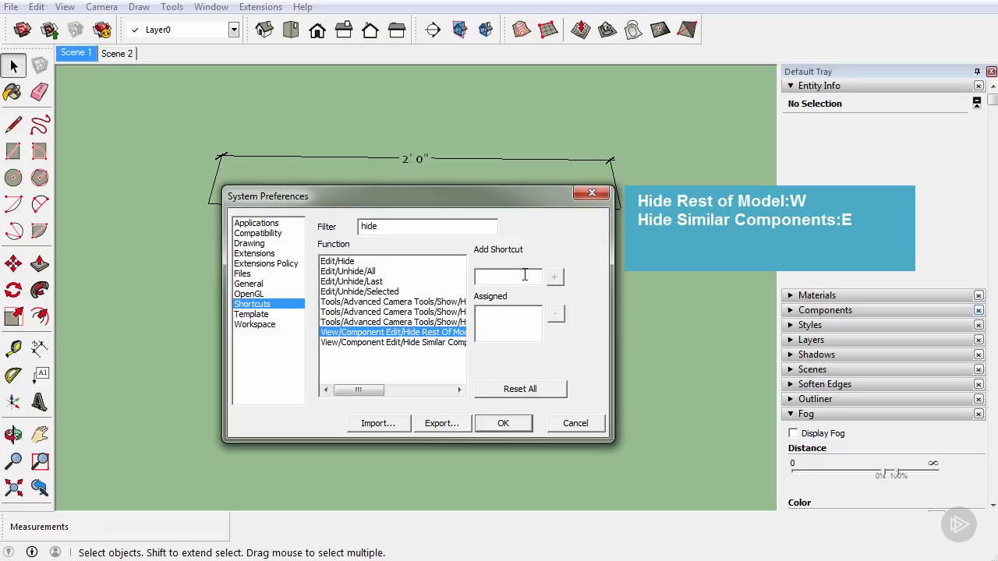
{"action": "key", "text": "w"}
{"action": "left_click", "coordinate": [556, 279]}
Step: Assign the shortcut E to the Hide Similar Components function and accept the preferences
{"action": "left_click", "coordinate": [438, 342]}
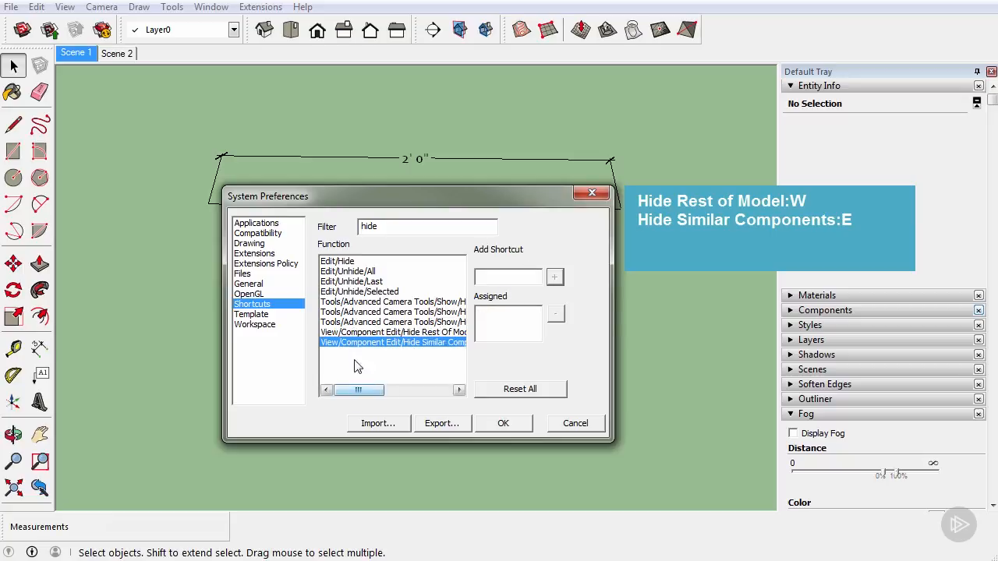
{"action": "left_click_drag", "start_coordinate": [382, 392], "coordinate": [360, 395]}
{"action": "left_click", "coordinate": [506, 276]}
{"action": "key", "text": "e"}
{"action": "left_click", "coordinate": [555, 279]}
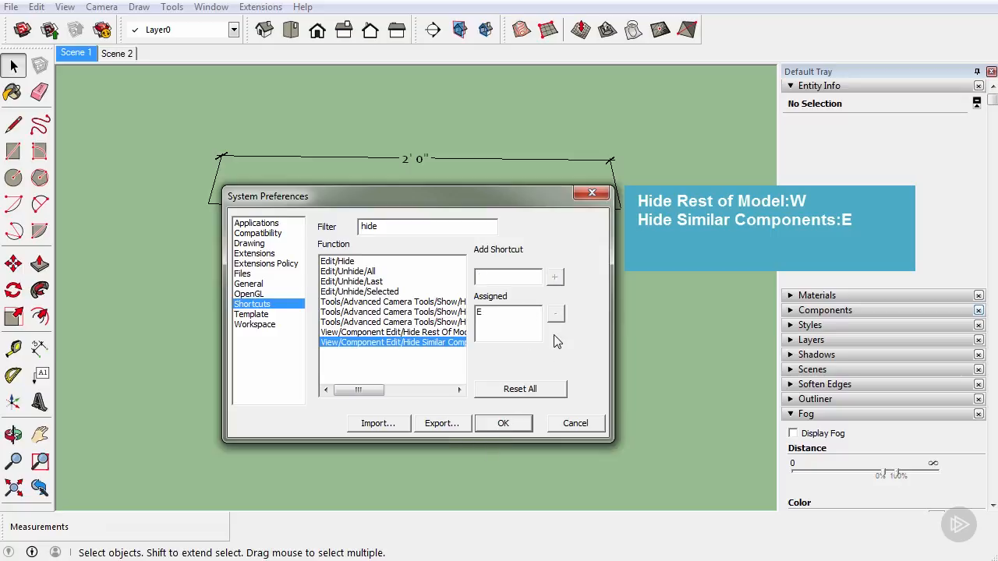
{"action": "left_click", "coordinate": [505, 423]}
Step: Select the house component beside the dimensioned lines
{"action": "mouse_move", "coordinate": [468, 327]}
{"action": "middle_mouse_down"}
{"action": "mouse_move", "coordinate": [434, 217]}
{"action": "mouse_move", "coordinate": [368, 159]}
{"action": "mouse_move", "coordinate": [367, 142]}
{"action": "mouse_move", "coordinate": [482, 330]}
{"action": "middle_mouse_up"}
{"action": "left_click", "coordinate": [367, 141]}
{"action": "scroll", "coordinate": [367, 143], "scroll_direction": "down", "scroll_amount": 8}
{"action": "scroll", "coordinate": [459, 293], "scroll_direction": "down", "scroll_amount": 2}
{"action": "scroll", "coordinate": [459, 293], "scroll_direction": "up", "scroll_amount": 3}
{"action": "scroll", "coordinate": [473, 314], "scroll_direction": "up", "scroll_amount": 2}
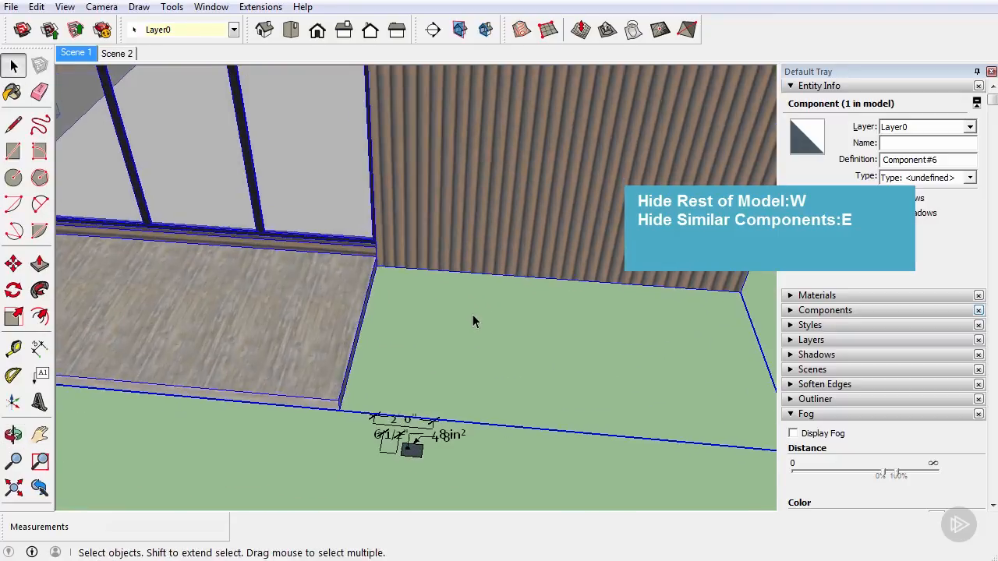
{"action": "middle_click_drag", "start_coordinate": [432, 354], "coordinate": [439, 292]}
{"action": "middle_click_drag", "start_coordinate": [494, 179], "coordinate": [486, 190]}
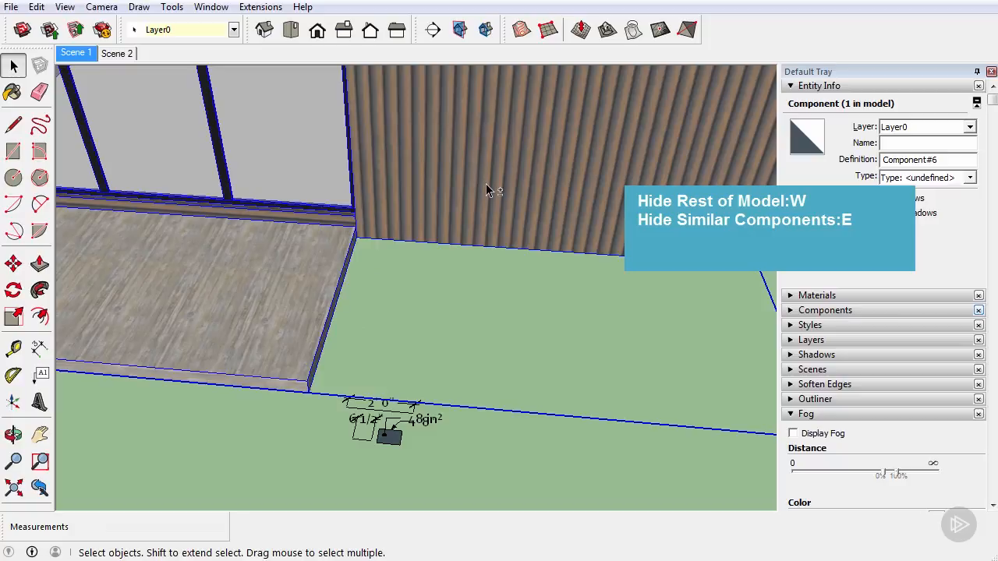
Step: Filter the shortcut preferences by "unique" and assign the shortcut H to Edit/Item/Make Unique
{"action": "left_click", "coordinate": [211, 7]}
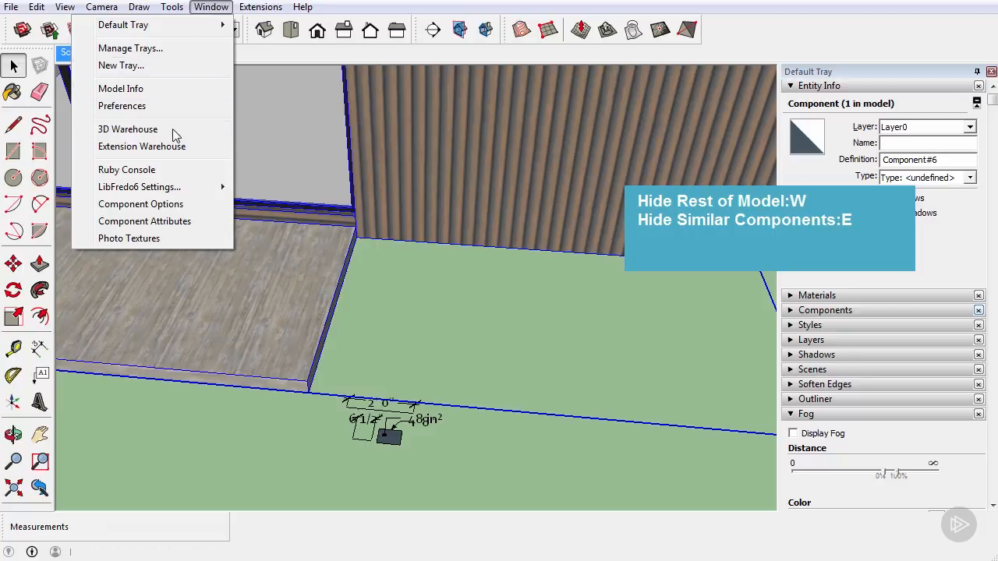
{"action": "left_click", "coordinate": [122, 106]}
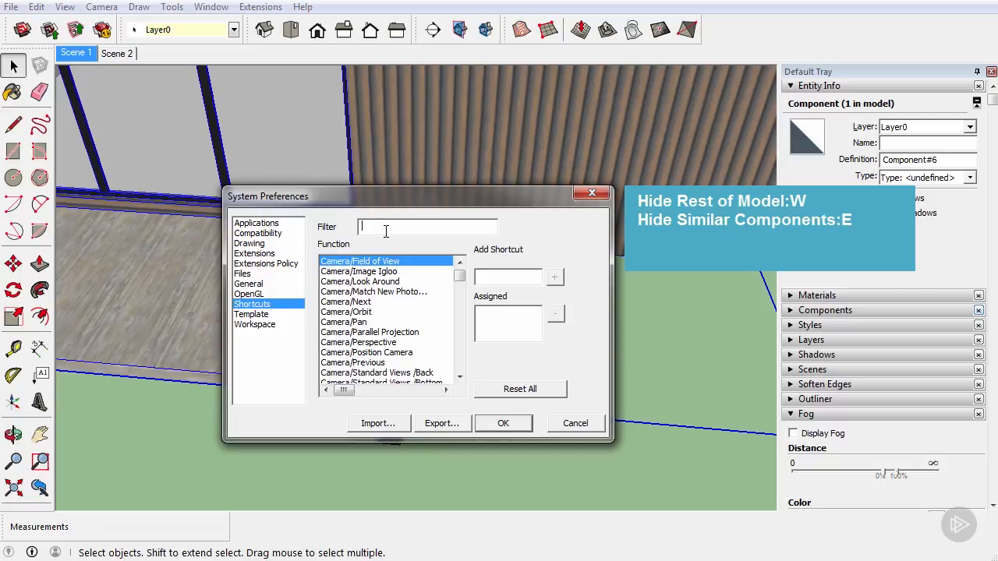
{"action": "type", "text": "unique"}
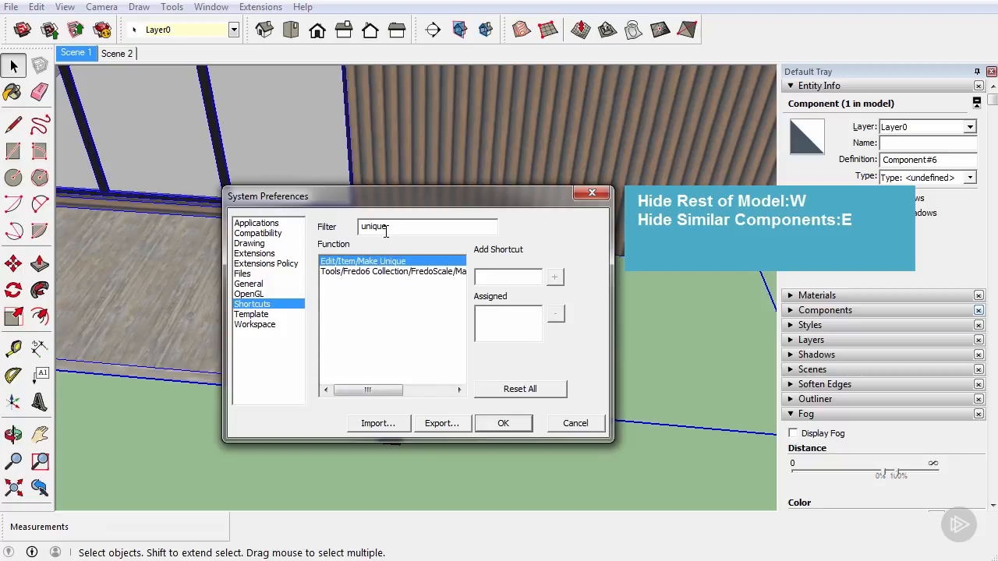
{"action": "left_click", "coordinate": [508, 276]}
{"action": "key", "text": "h"}
{"action": "left_click", "coordinate": [555, 279]}
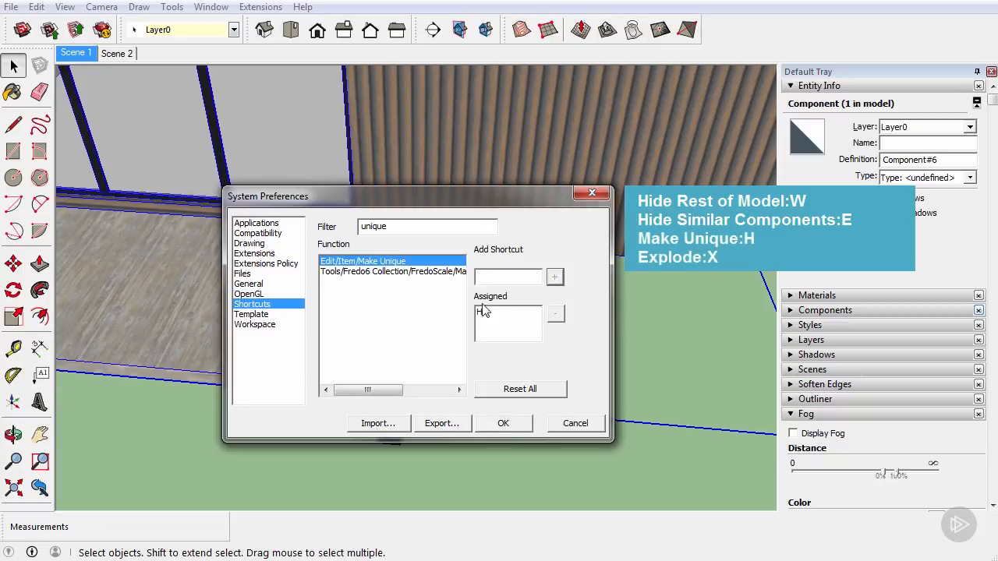
Step: Filter the functions by "explode", assign the shortcut X to Edit/Item/Explode, and accept the preferences
{"action": "key", "text": "ctrl+a"}
{"action": "type", "text": "explode"}
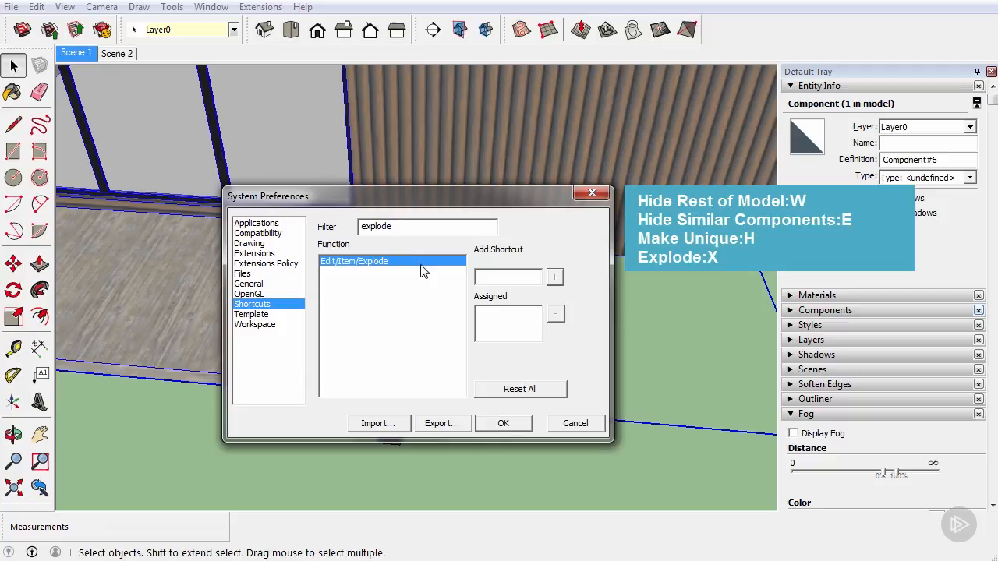
{"action": "left_click", "coordinate": [496, 277]}
{"action": "key", "text": "x"}
{"action": "left_click", "coordinate": [555, 278]}
{"action": "left_click", "coordinate": [504, 424]}
{"action": "middle_click_drag", "start_coordinate": [390, 440], "coordinate": [391, 464]}
{"action": "scroll", "coordinate": [391, 464], "scroll_direction": "up", "scroll_amount": 6}
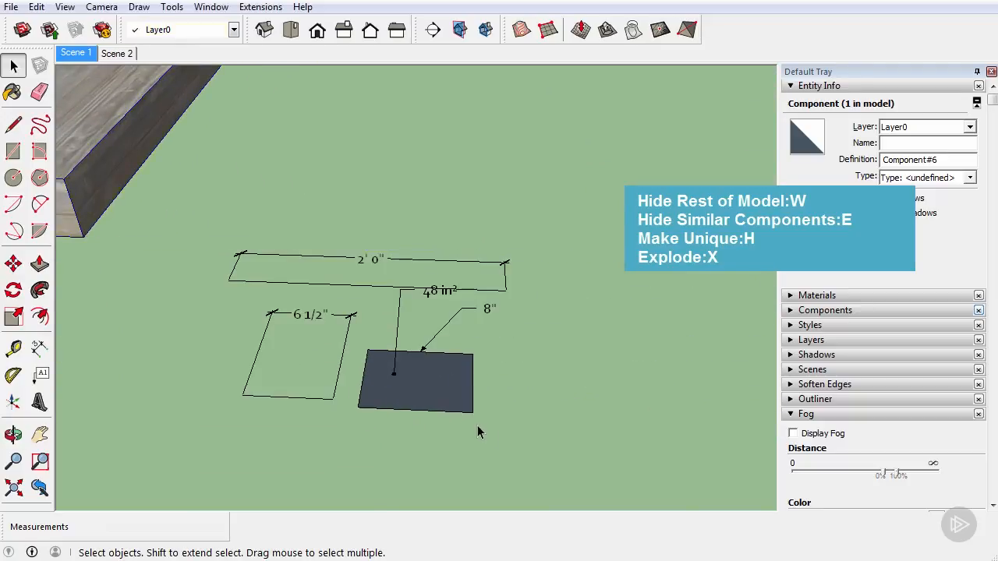
{"action": "middle_click_drag", "start_coordinate": [486, 430], "coordinate": [434, 397]}
{"action": "scroll", "coordinate": [434, 398], "scroll_direction": "down", "scroll_amount": 12}
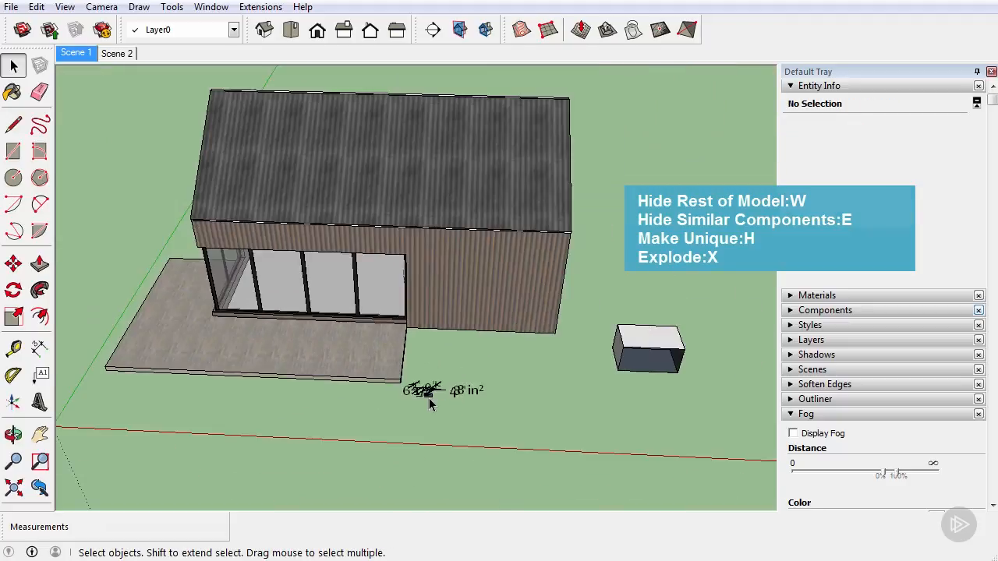